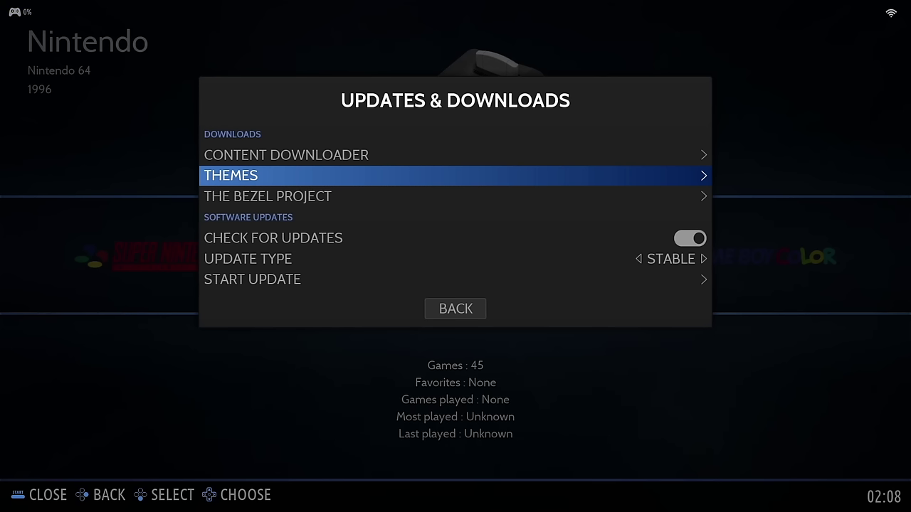
- Open the list of installed theme sets in the user interface settings
key("BackSpace")
key("Up")
key("Up")
key("Up")
key("Up")
key("Up")
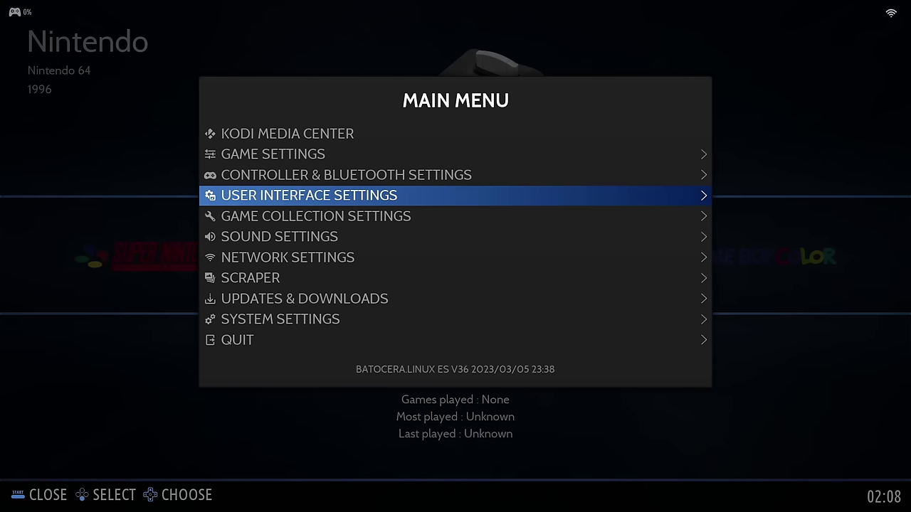
key("Return")
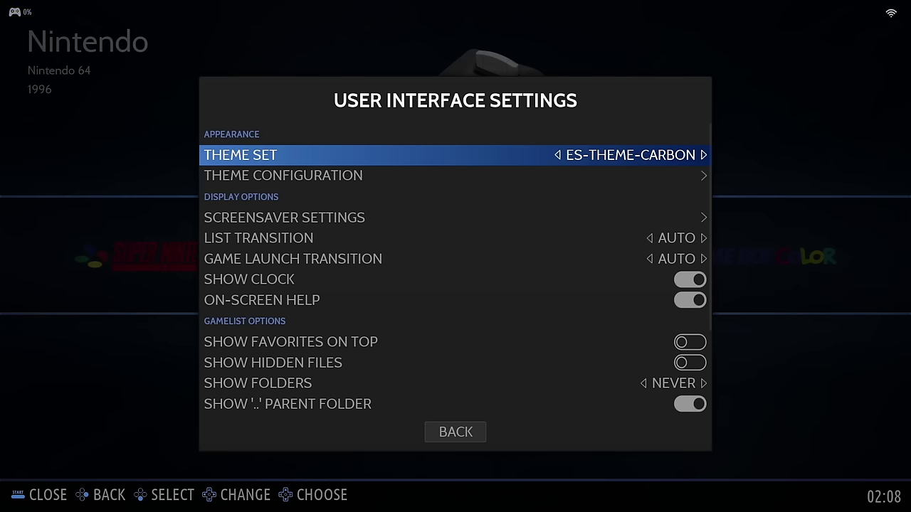
key("Return")
- Switch the theme set to ALEKFULL-NX and close the main menu
key("Up")
key("Up")
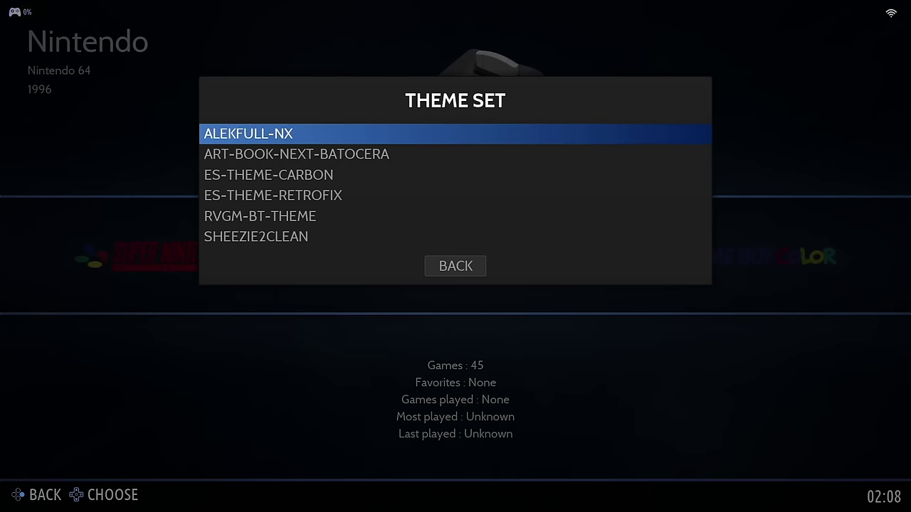
key("Down")
key("Down")
key("Down")
key("Down")
key("Down")
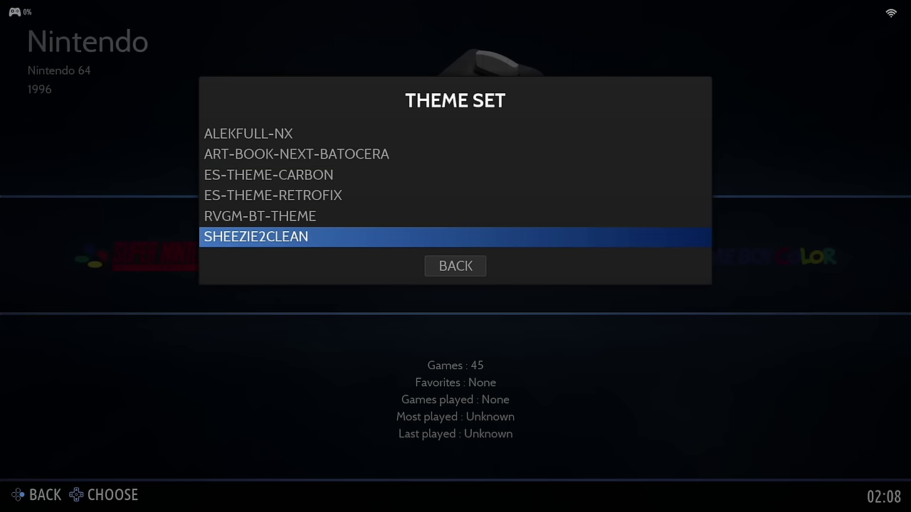
key("Up")
key("Up")
key("Up")
key("Up")
key("Up")
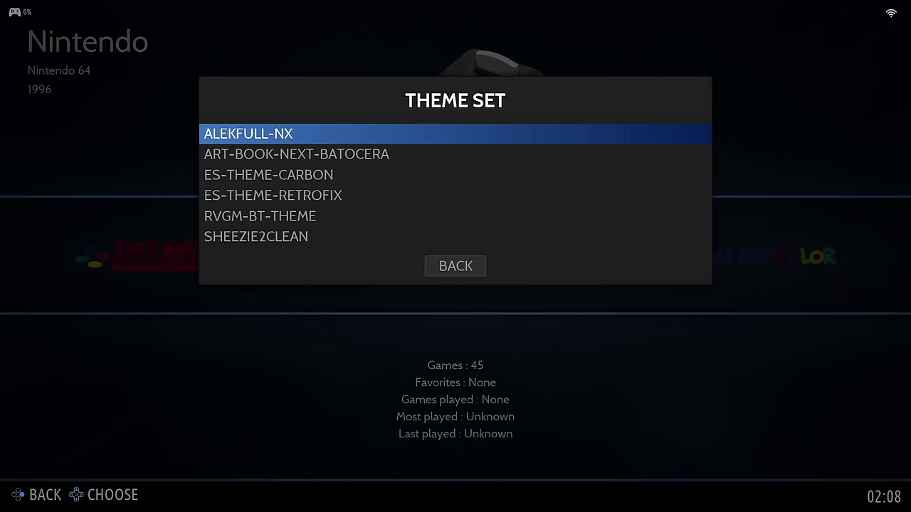
key("Return")
key("Escape")
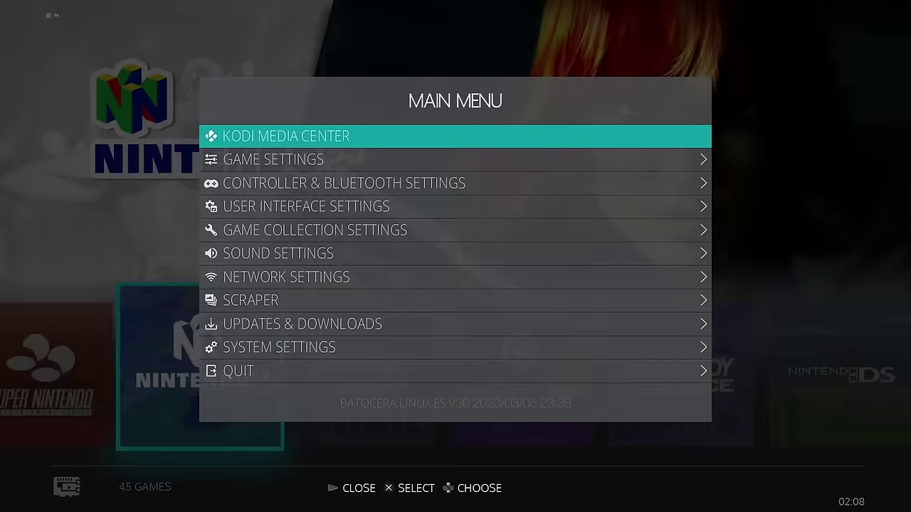
key("Escape")
- Browse the game systems in the new theme from Nintendo 64 to Sega Genesis / Mega Drive
key("Right")
key("Right")
key("Right")
key("Right")
key("Right")
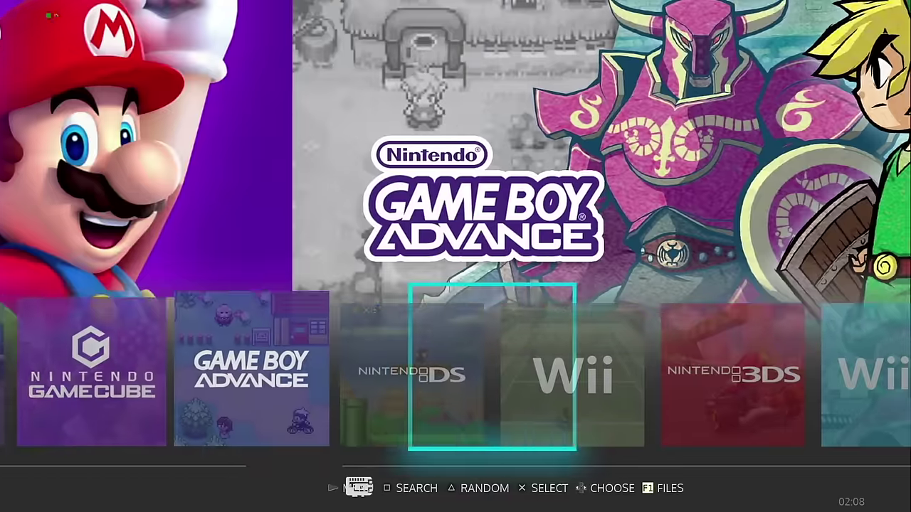
key("Right")
key("Right")
key("Right")
key("Right")
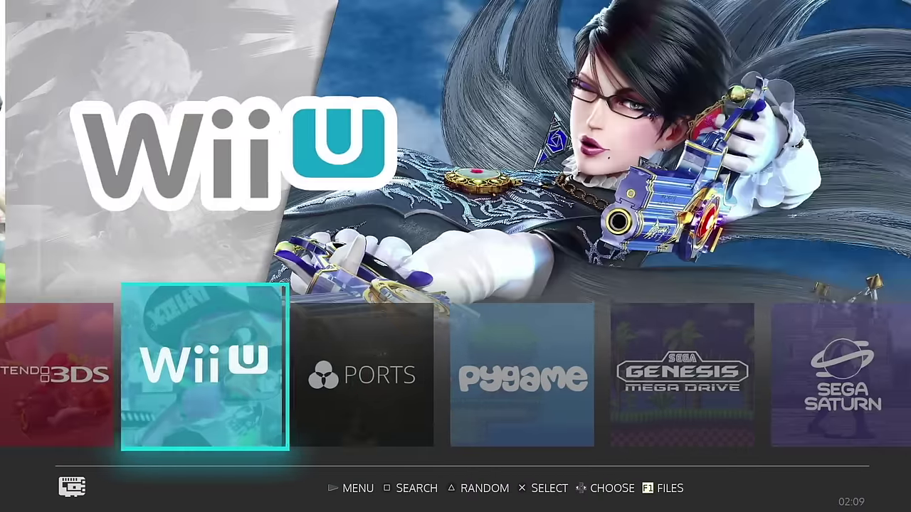
key("Right")
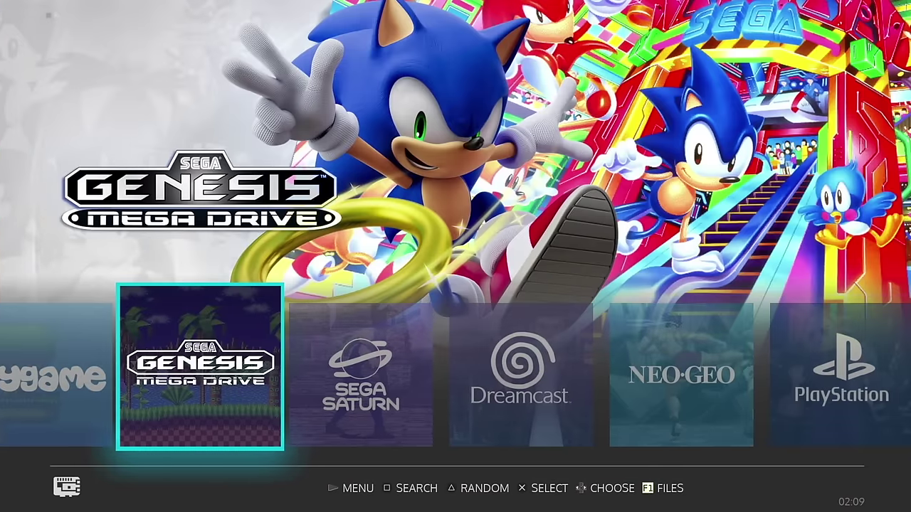
- Look through the Sega Genesis game list for artwork and descriptions, and return to the system view
key("Return")
key("Down")
key("Down")
key("Down")
key("Down")
key("Down")
key("Down")
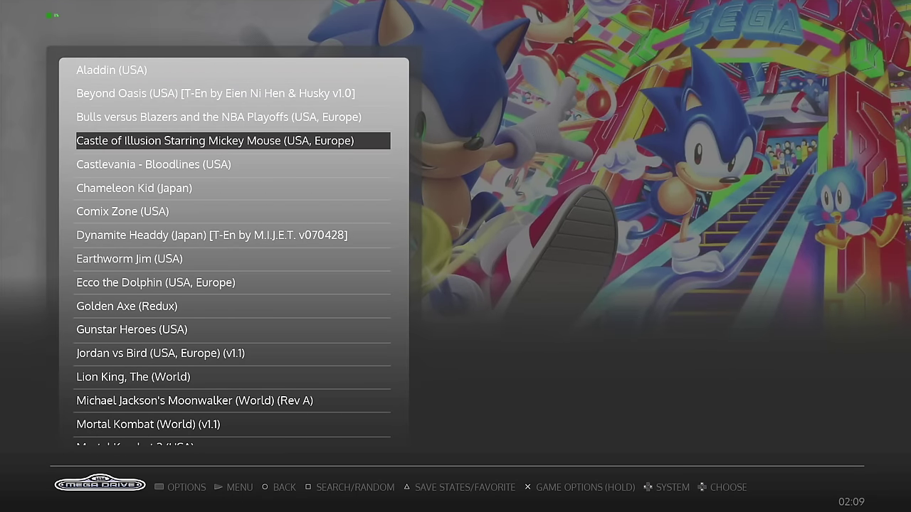
key("Down")
key("Down")
key("Down")
key("Down")
key("Down")
key("Down")
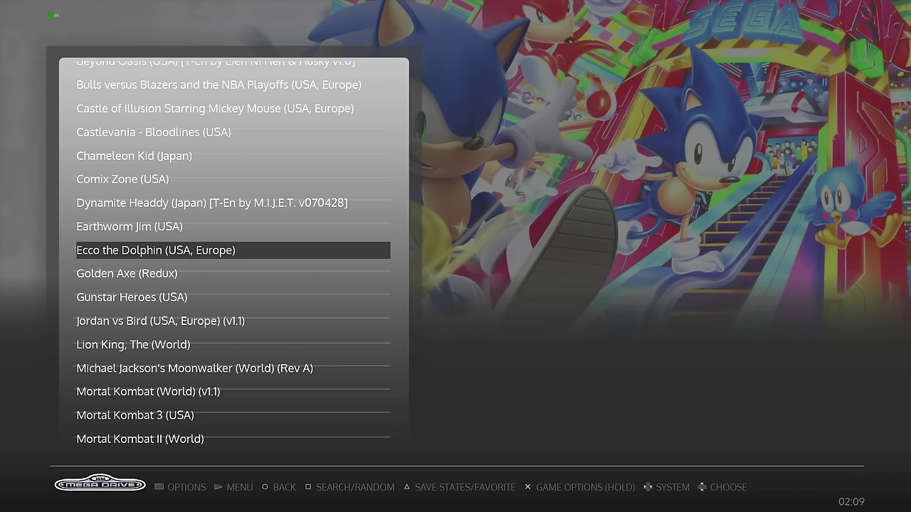
key("Down")
key("Down")
key("Down")
key("Down")
key("Down")
key("Down")
key("Down")
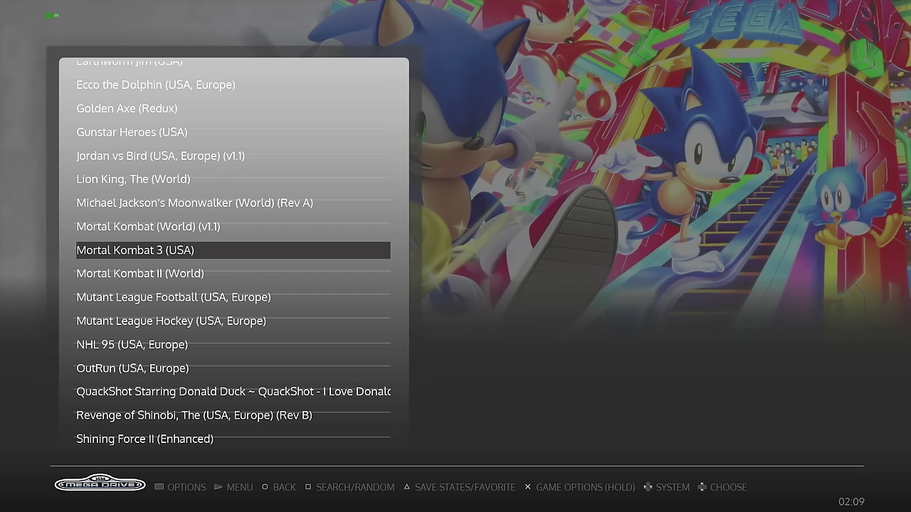
key("Down")
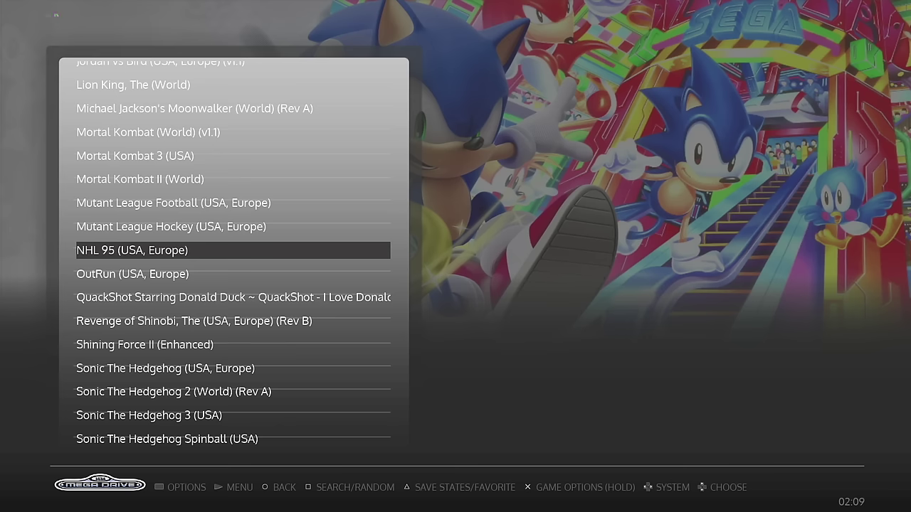
key("BackSpace")
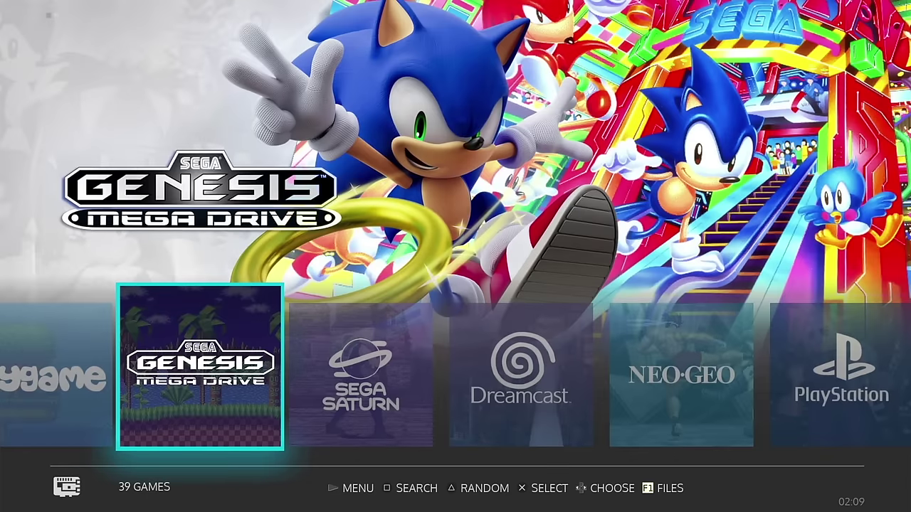
- Open the detailed scraper settings with ScreenScraper as the source
key("Return")
key("Down")
key("Down")
key("Down")
key("Down")
key("Down")
key("Down")
key("Down")
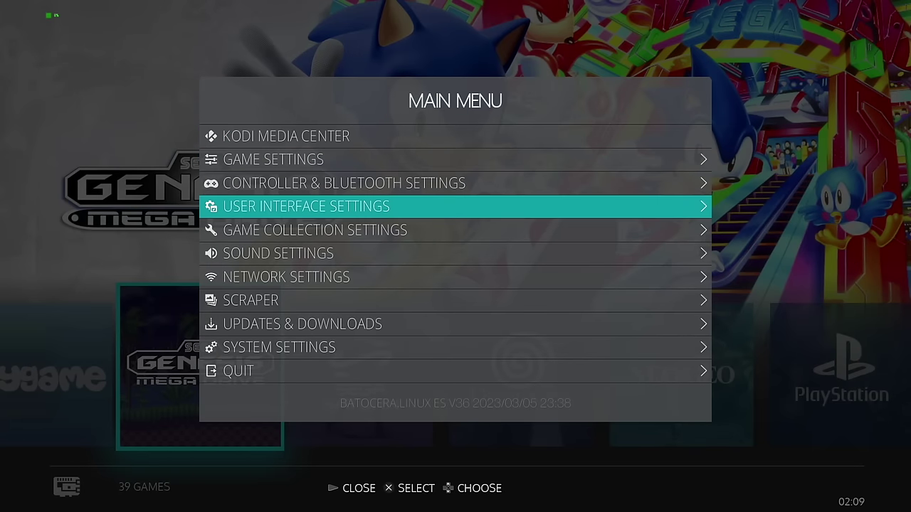
key("Return")
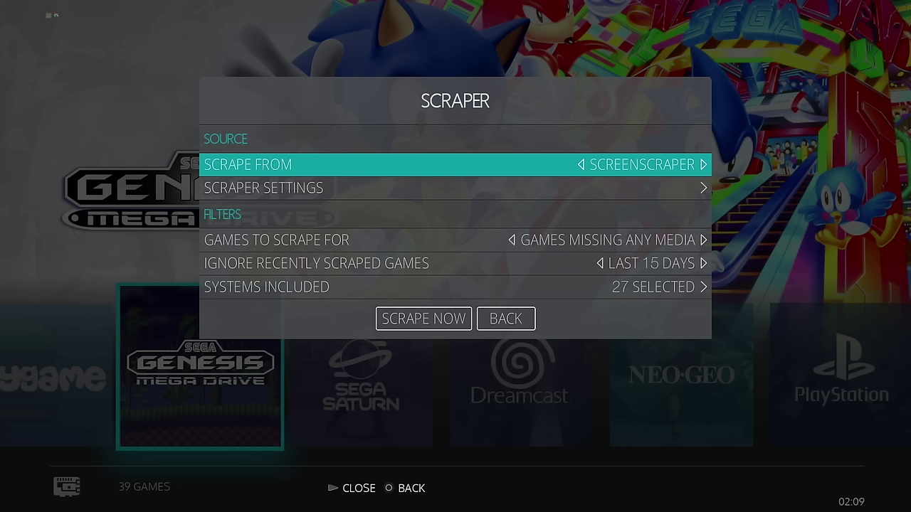
key("Down")
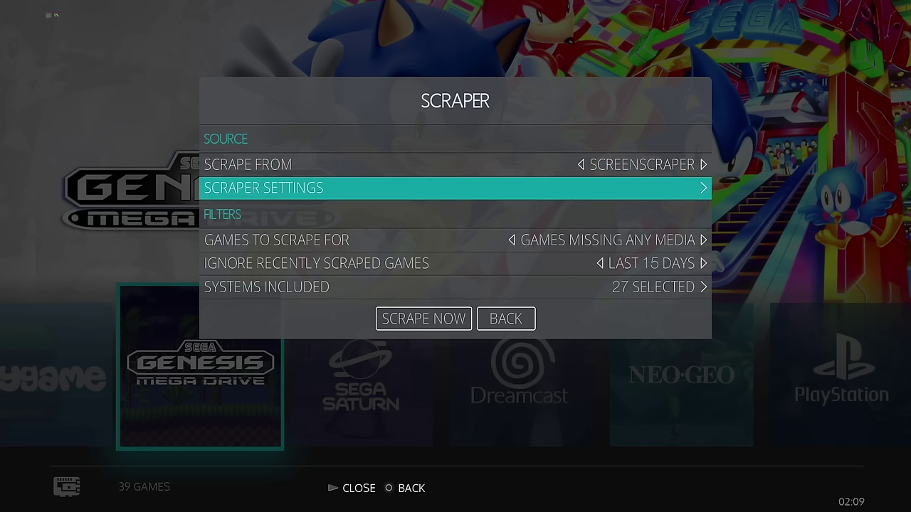
key("Return")
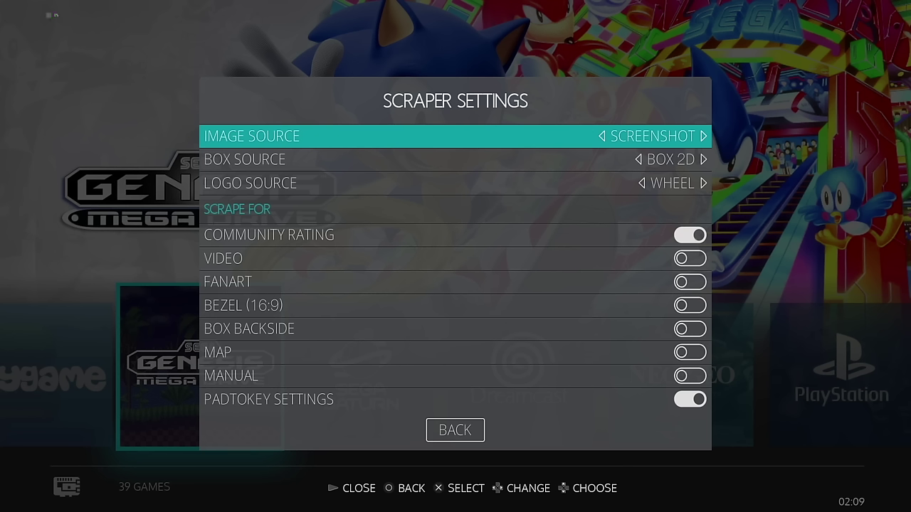
- Set the scraper's image source to Box 2D and enable scraping of videos
key("Right")
key("Right")
key("Right")
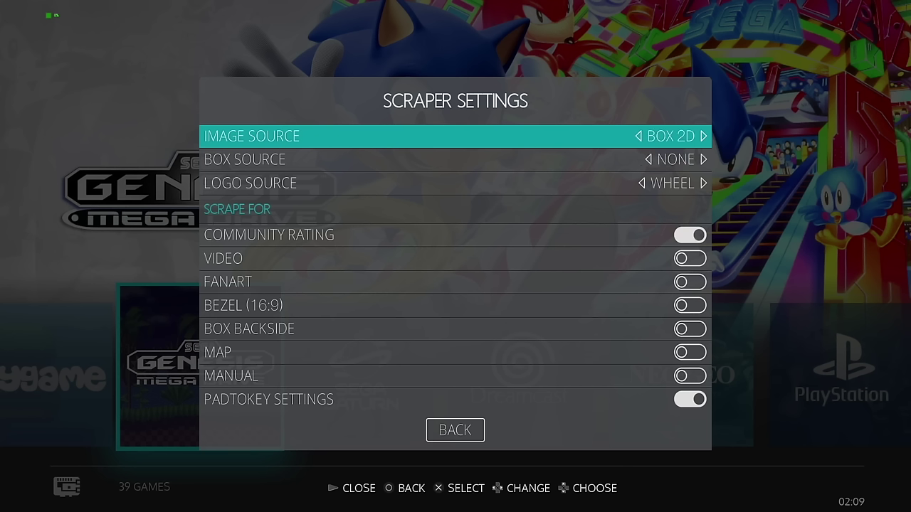
key("Down")
key("Down")
key("Down")
key("Down")
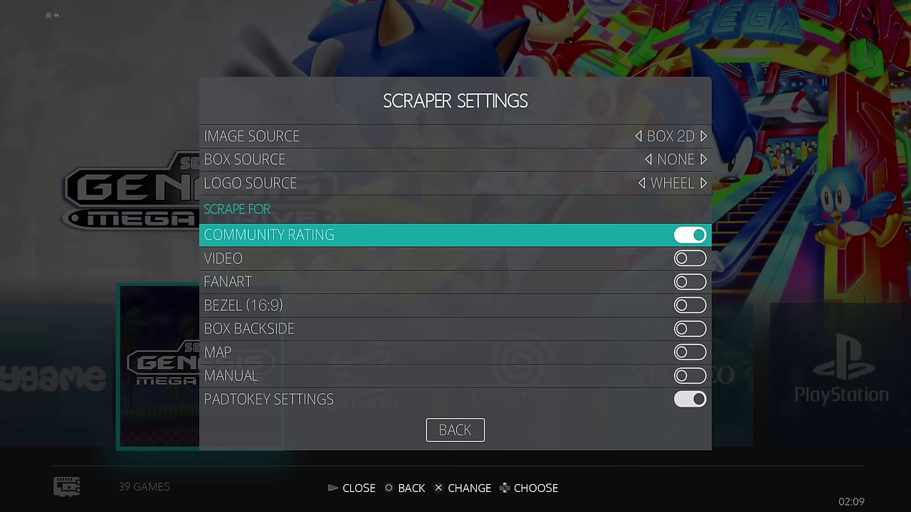
key("Return")
key("Down")
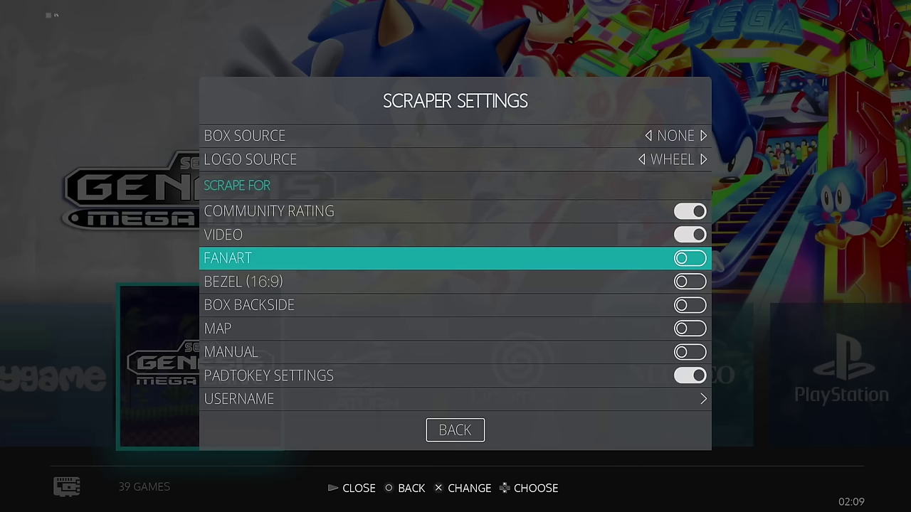
- Enter the ScreenScraper account's username and password, and return to the main scraper page
key("Down")
key("Down")
key("Down")
key("Down")
key("Down")
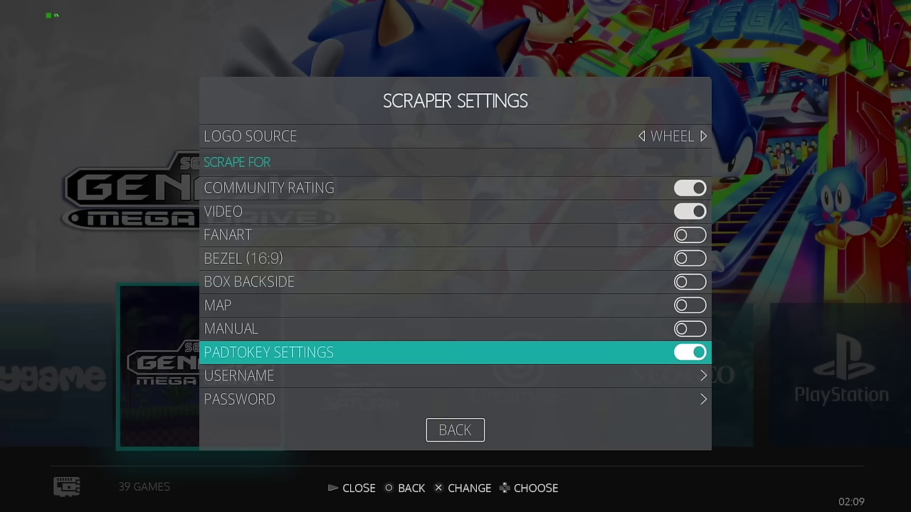
key("Down")
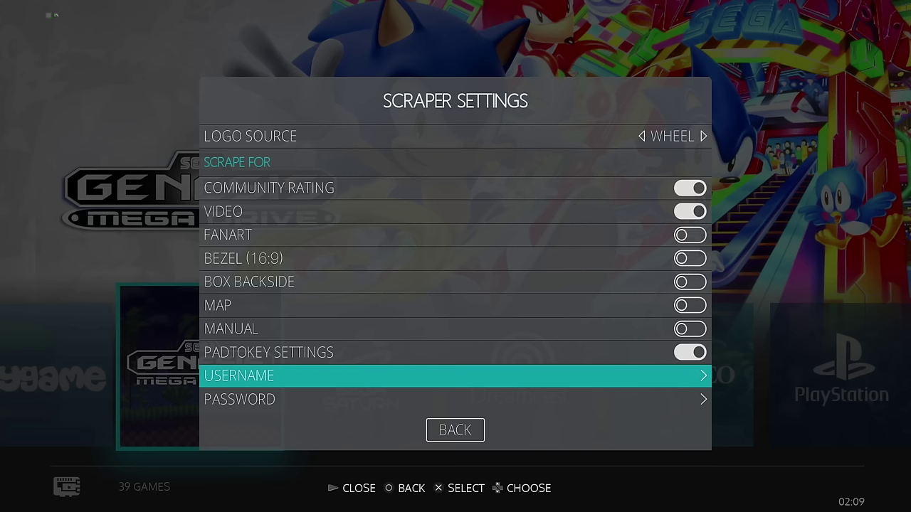
key("Return")
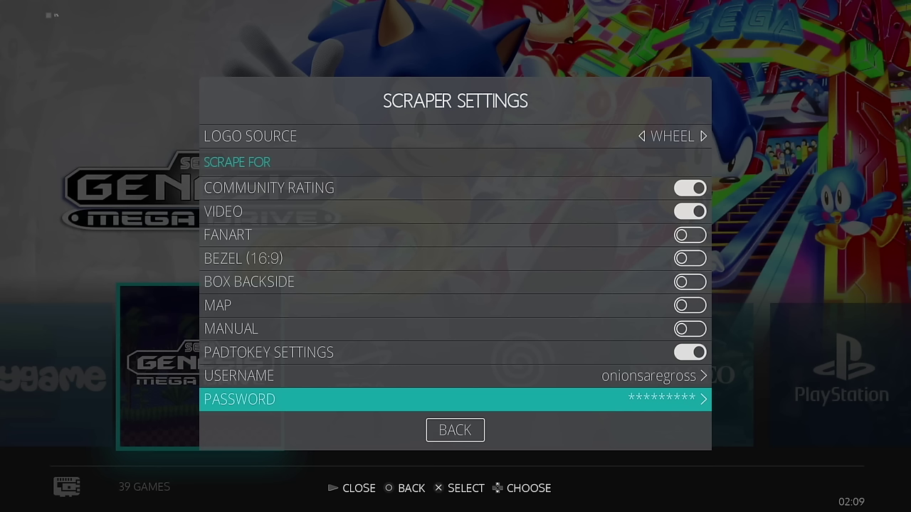
key("Down")
key("Return")
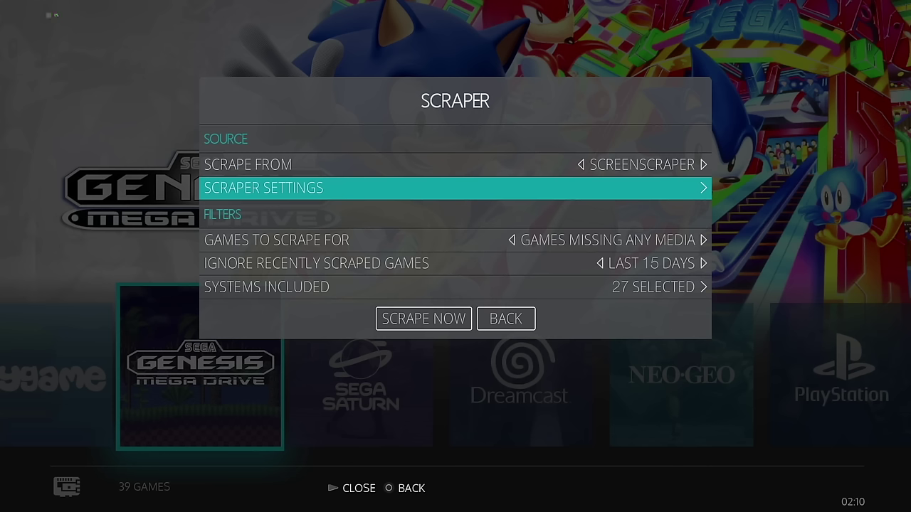
- Start scraping games missing any media for all 27 selected systems
key("Down")
key("Down")
key("Down")
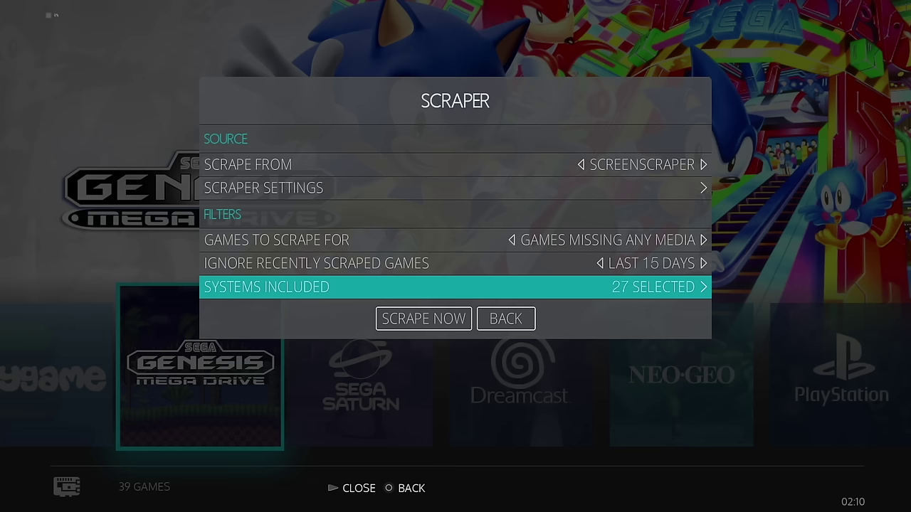
key("Down")
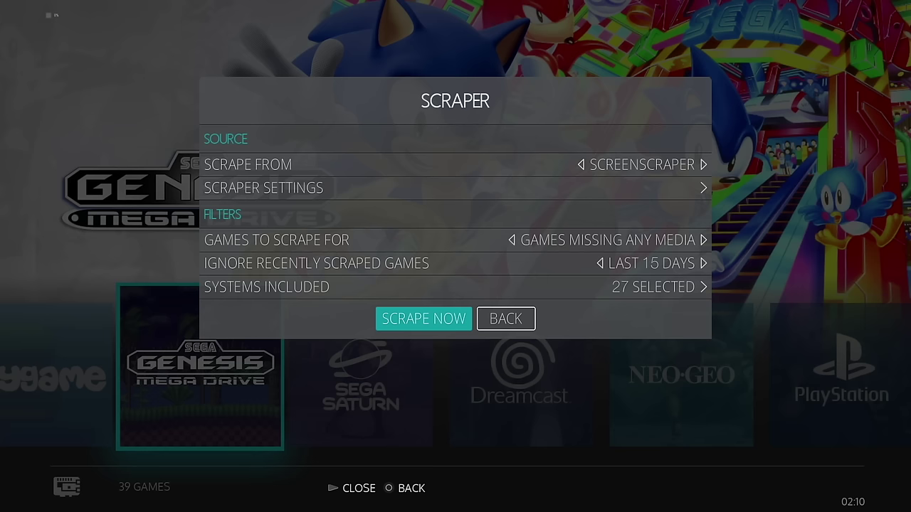
key("Return")
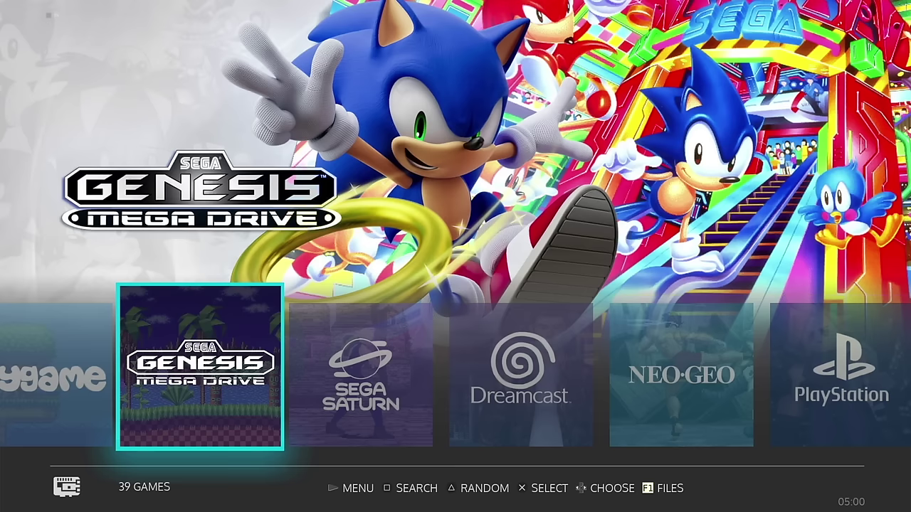
- Update the gamelists from the game settings and confirm the refresh
key("Escape")
key("Down")
key("Return")
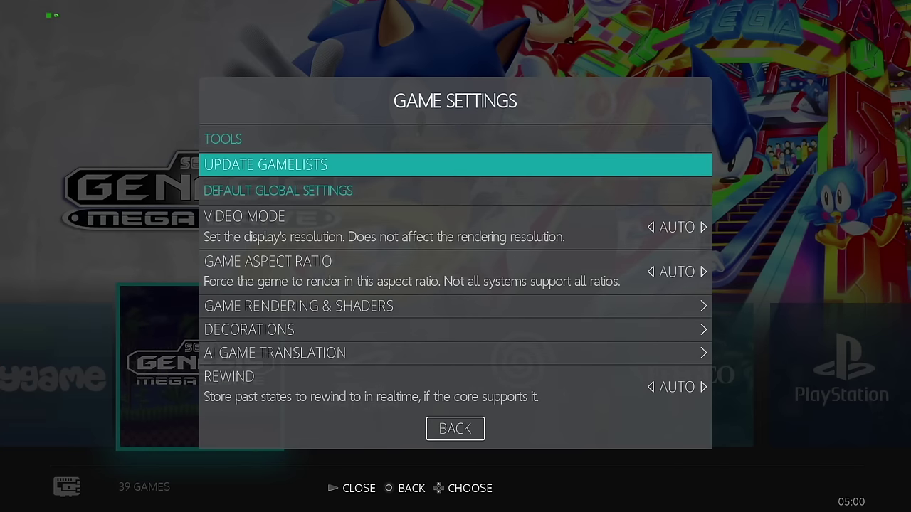
key("Return")
key("Return")
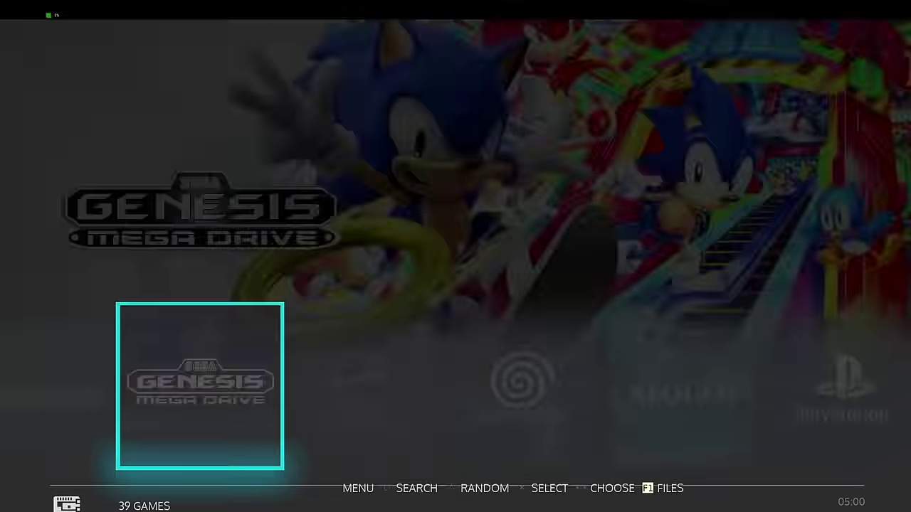
- Examine the scraped box art, ratings and descriptions throughout the Sega Genesis game list
key("Return")
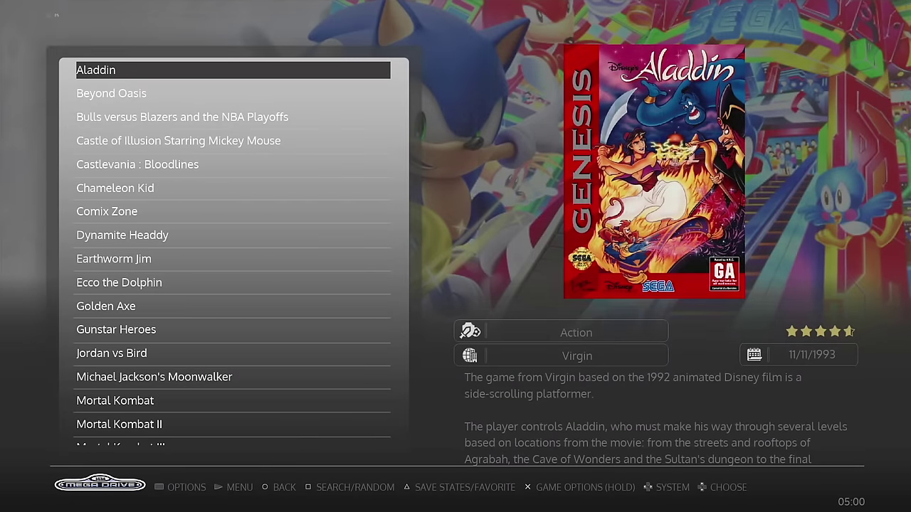
key("Down")
key("Down")
key("Down")
key("Down")
key("Down")
key("Down")
key("Down")
key("Down")
key("Down")
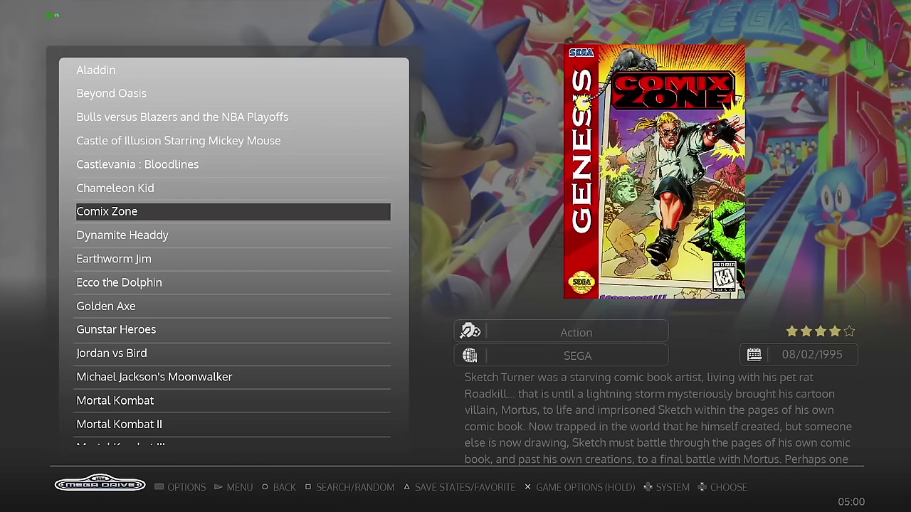
key("Down")
key("Down")
key("Down")
key("Down")
key("Down")
key("Down")
key("Down")
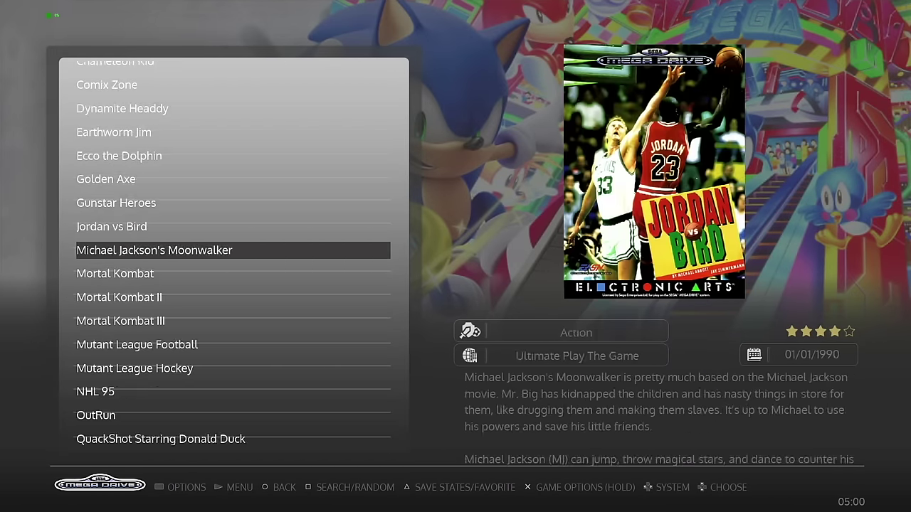
key("Down")
key("Down")
key("Down")
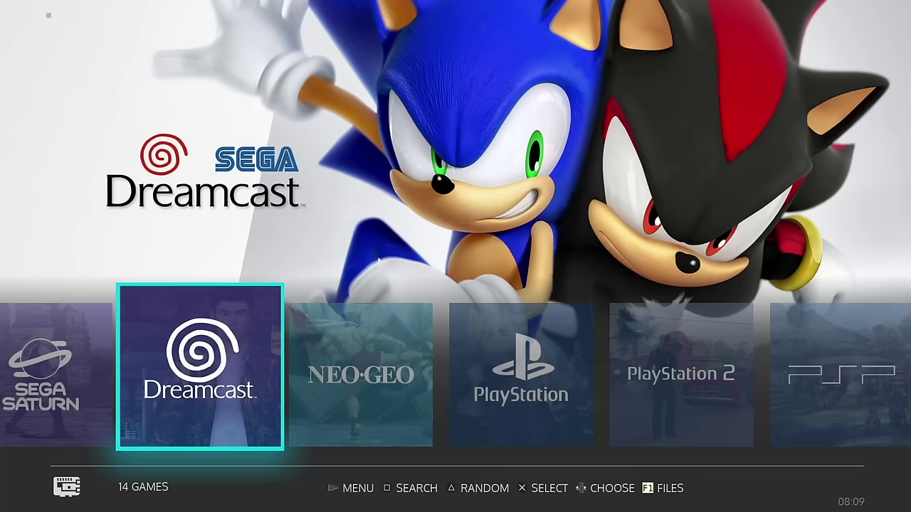
key("Right")
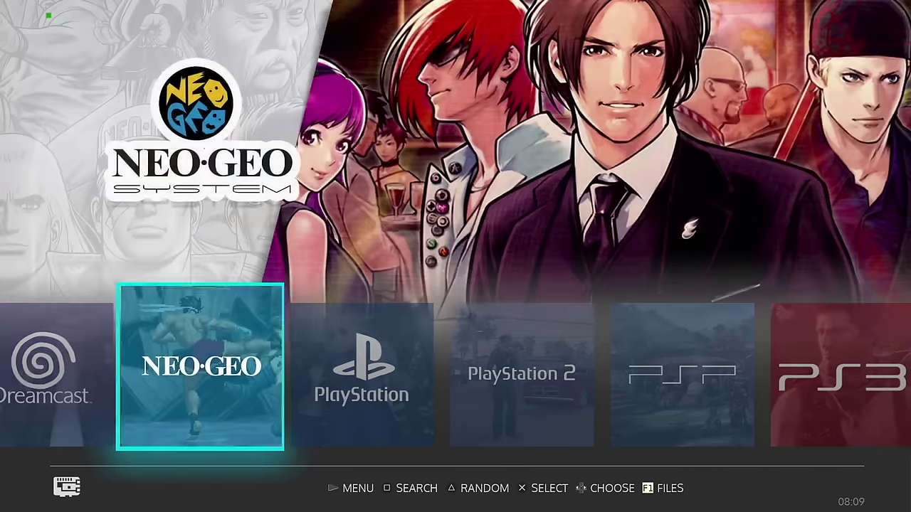
key("Right")
key("Left")
key("Left")
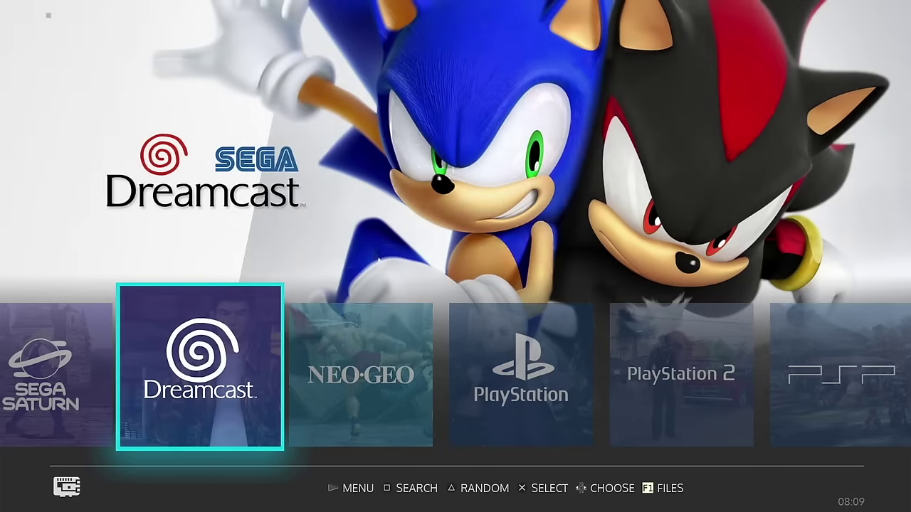
- Examine the global game settings, from aspect ratio and decorations down to rewind, rumble level and the savestate options
key("Return")
key("Down")
key("Down")
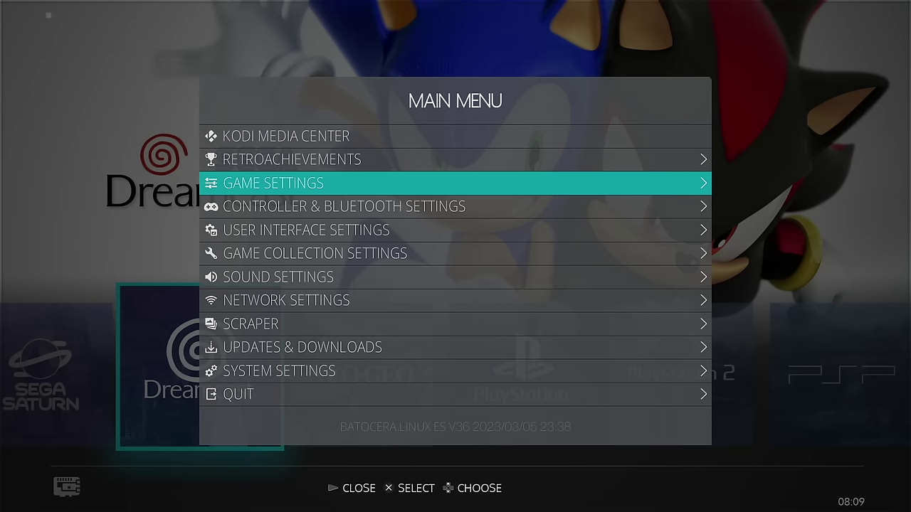
key("Return")
key("Down")
key("Down")
key("Down")
key("Down")
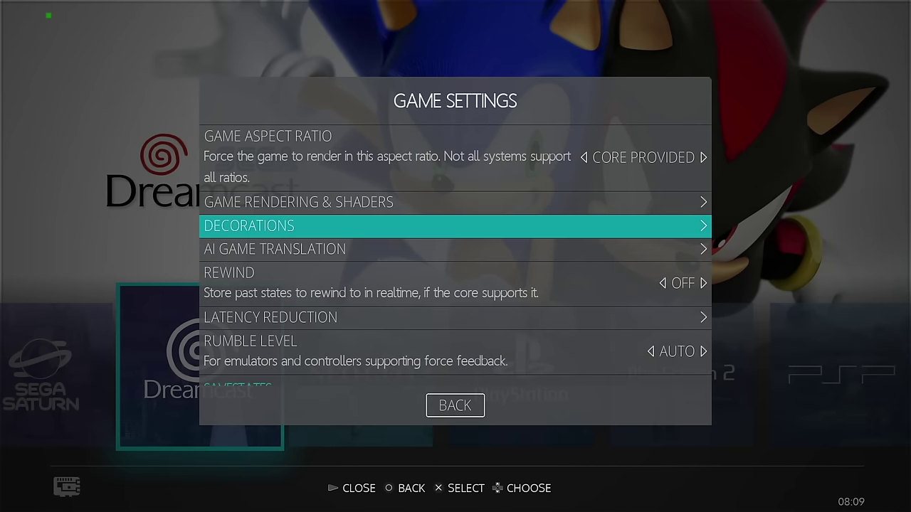
key("Down")
key("Down")
key("Down")
key("Down")
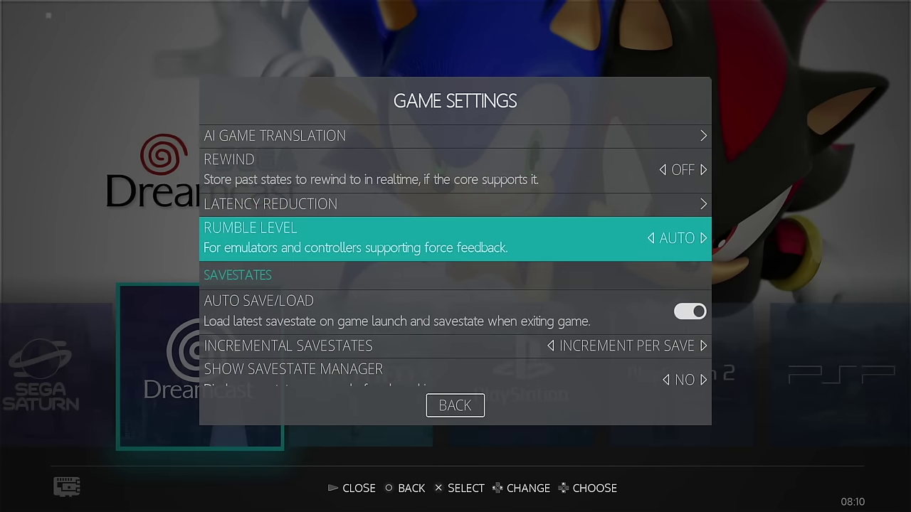
key("Down")
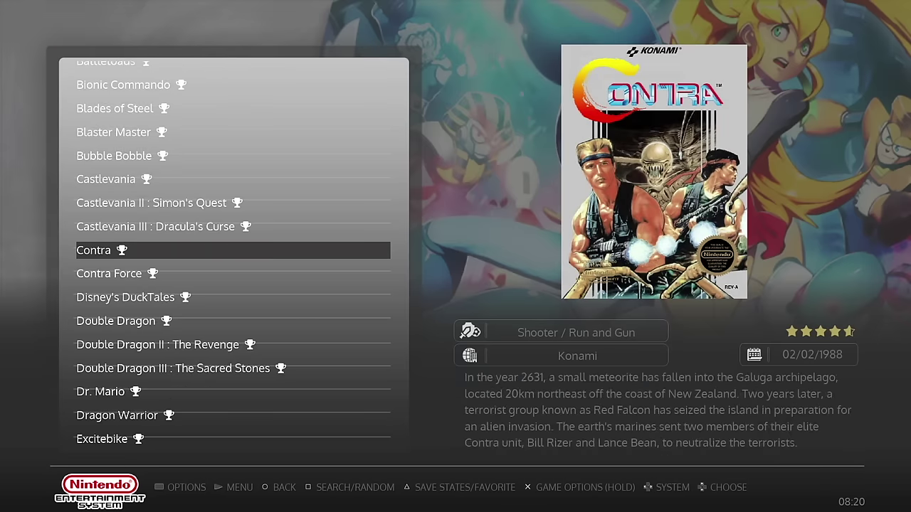
- Browse the Nintendo Entertainment System game list past Contra and launch Double Dragon
key("Down")
key("Down")
key("Down")
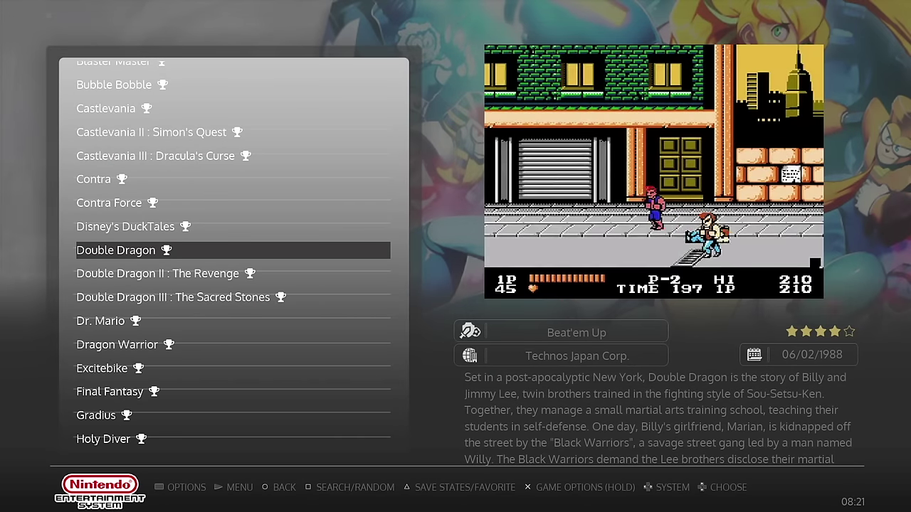
key("Down")
key("Down")
key("Down")
key("Down")
key("Up")
key("Up")
key("Up")
key("Up")
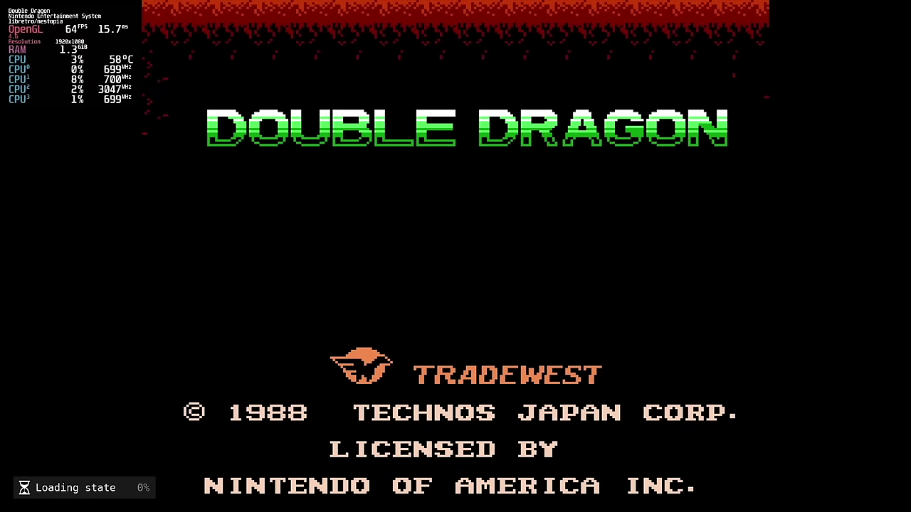
key("z")
key("z")
key("x")
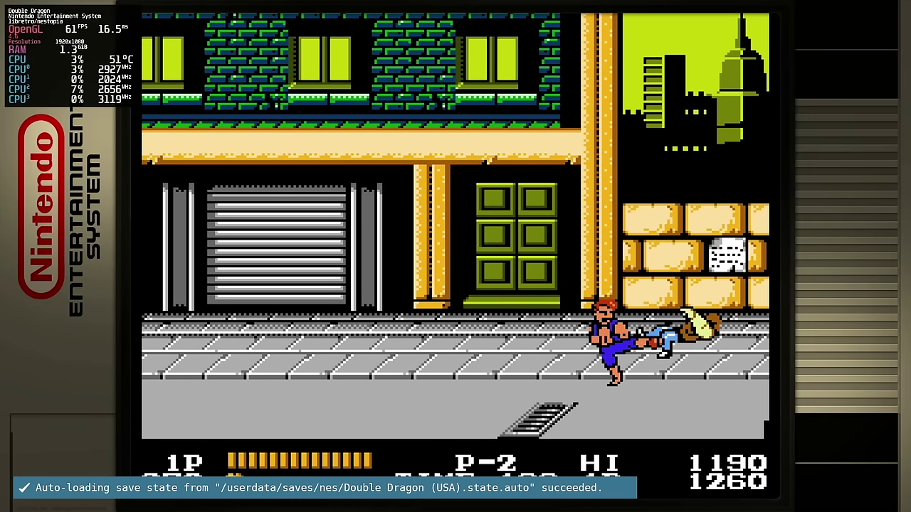
key("x")
key("Left")
key("Right")
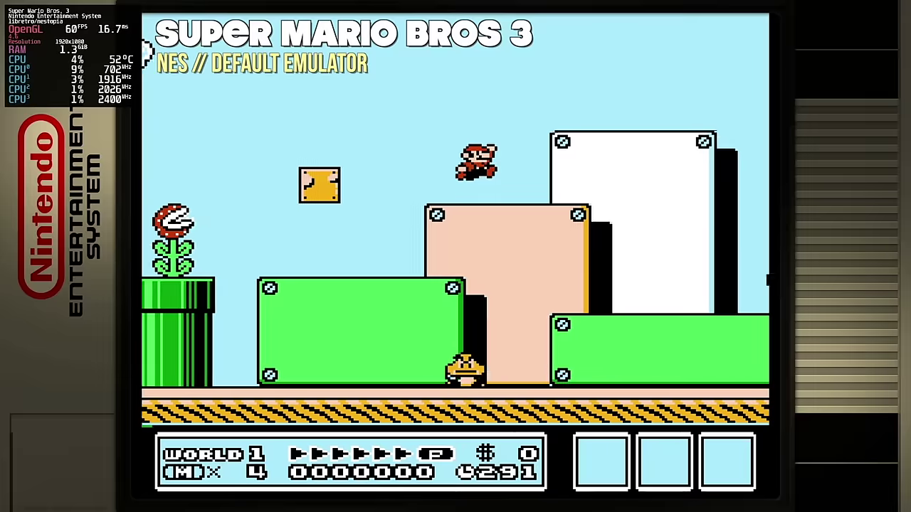
key("Right")
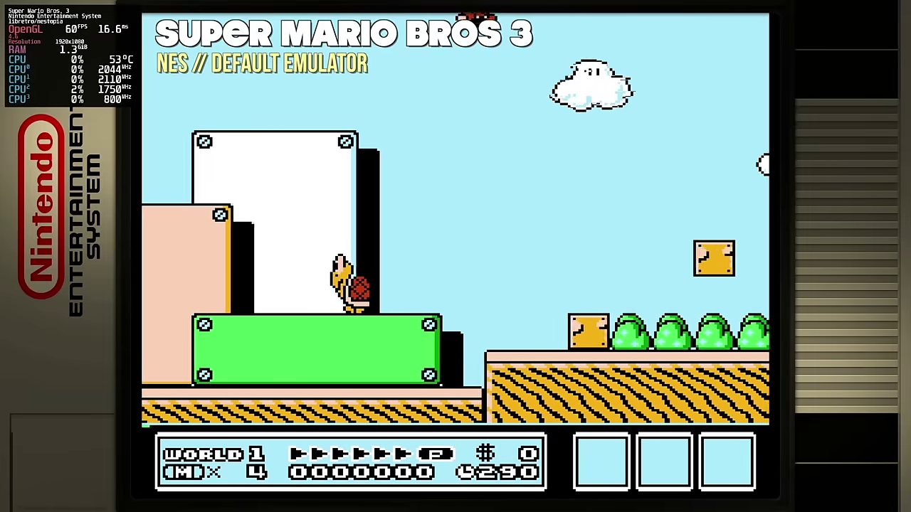
key("Right")
key("x")
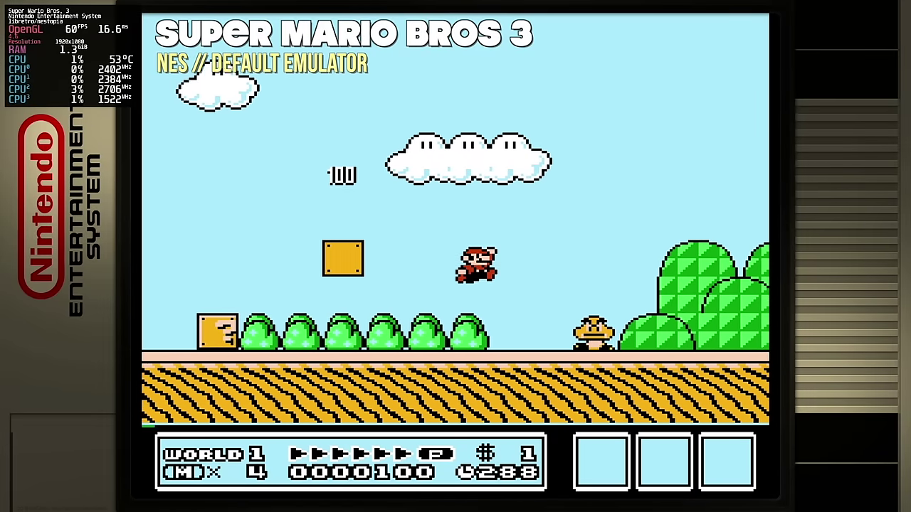
key("Right")
key("x")
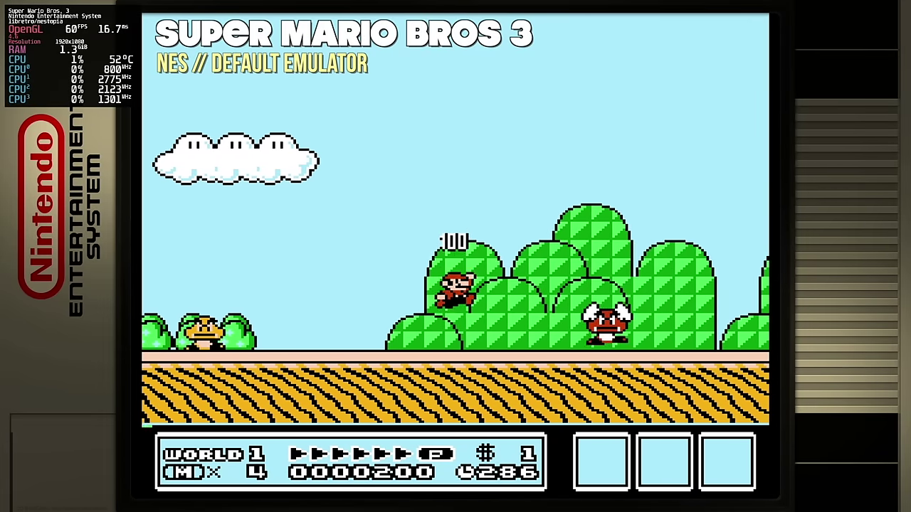
key("x")
key("Right")
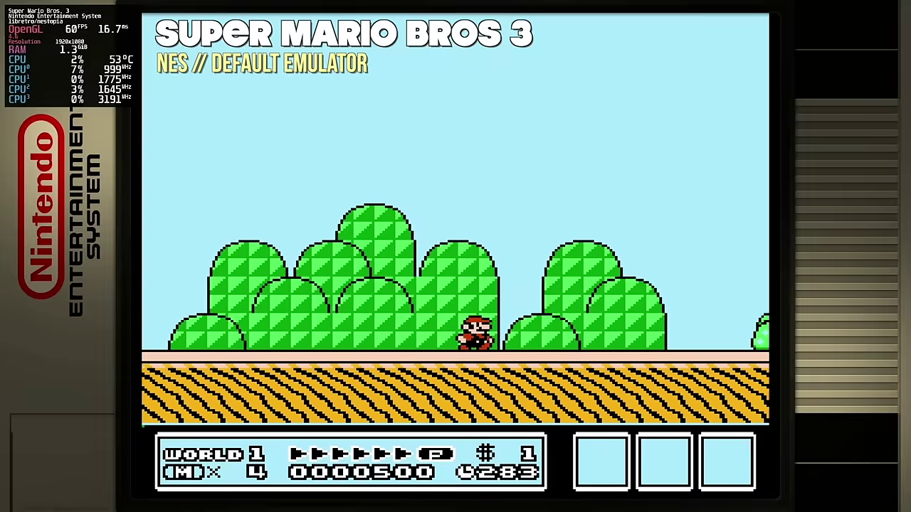
key("Right")
key("x")
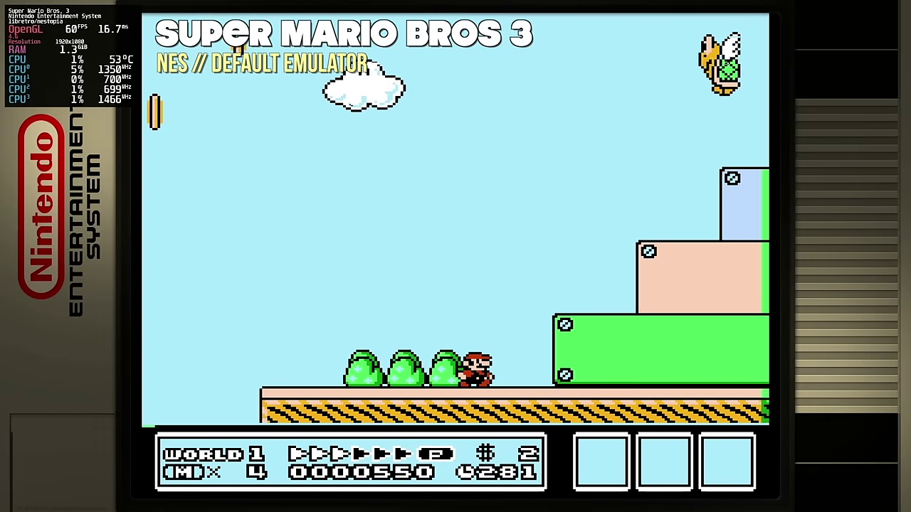
key("Right")
key("x")
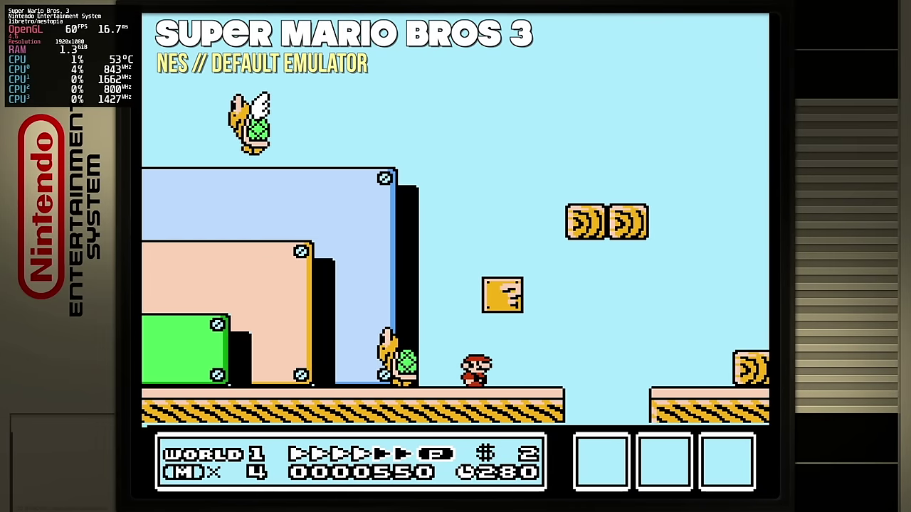
key("x")
key("Right")
key("x")
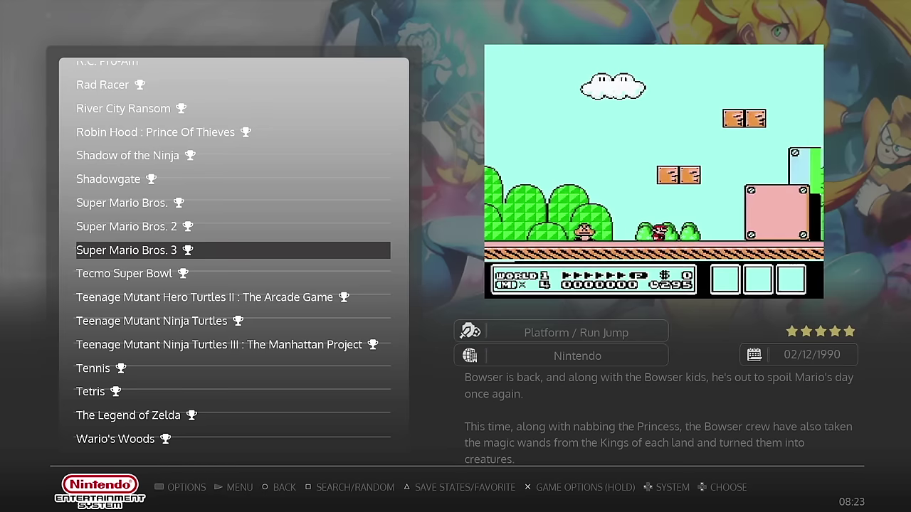
- Set the global decoration set in the game settings to NONE
key("Return")
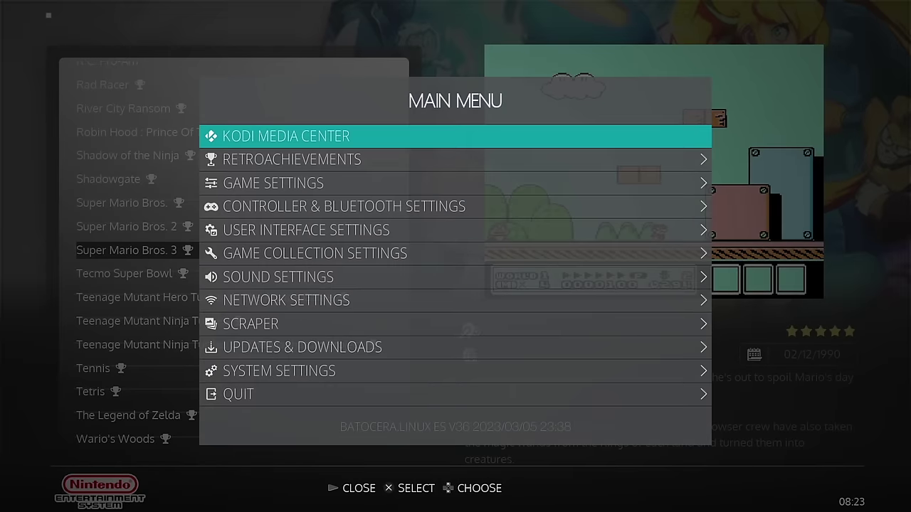
key("Down")
key("Down")
key("Down")
key("Up")
key("Return")
key("Down")
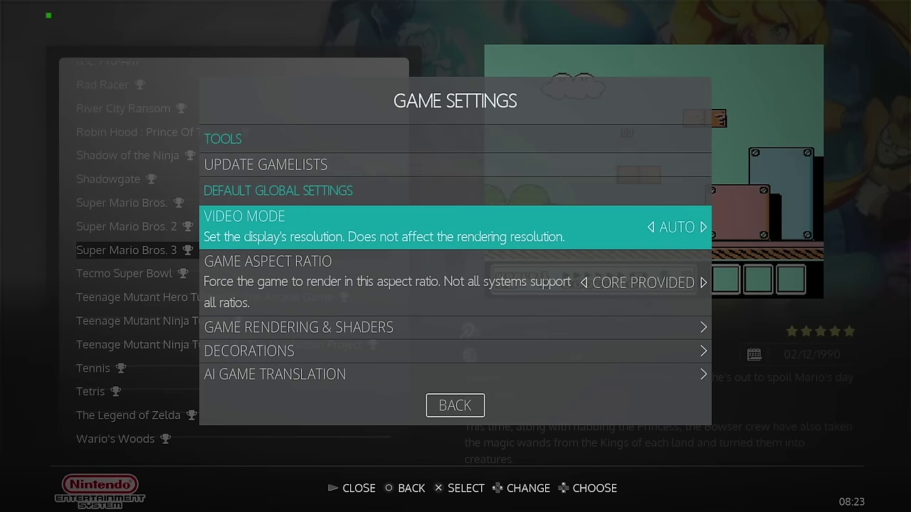
key("Down")
key("Down")
key("Down")
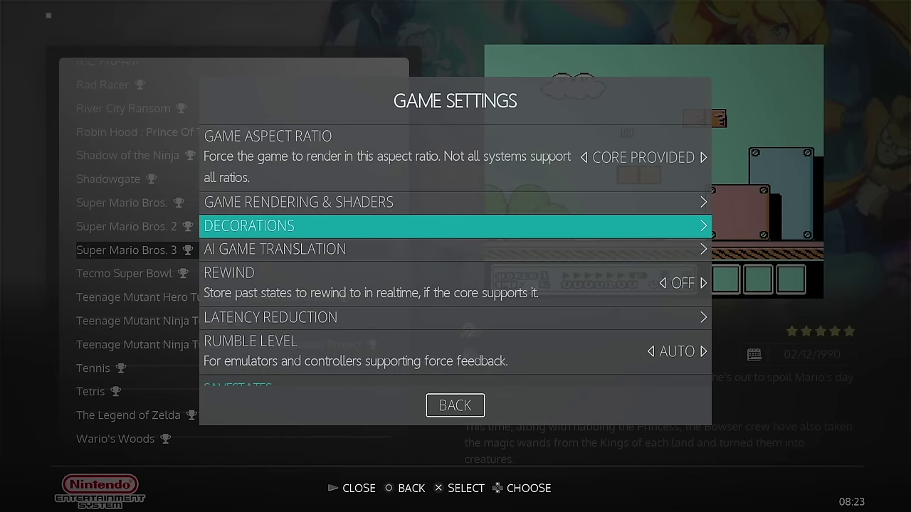
key("Return")
key("Return")
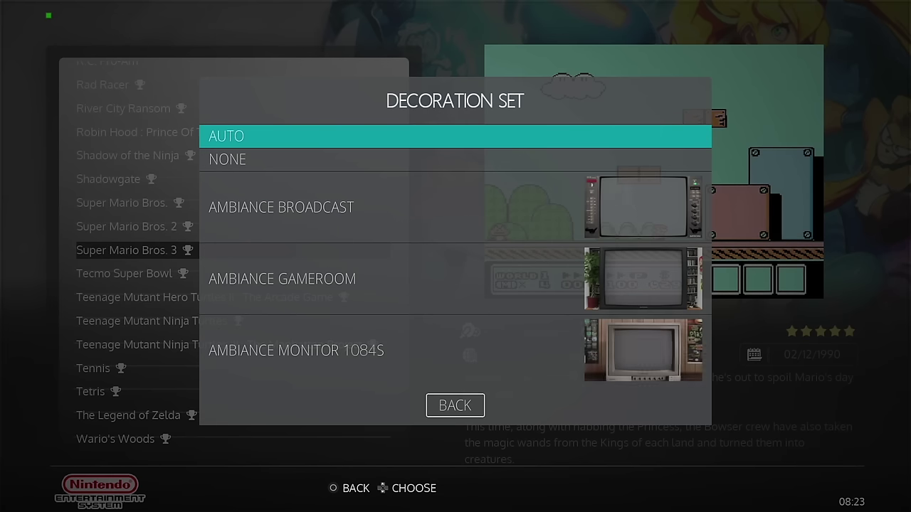
key("Down")
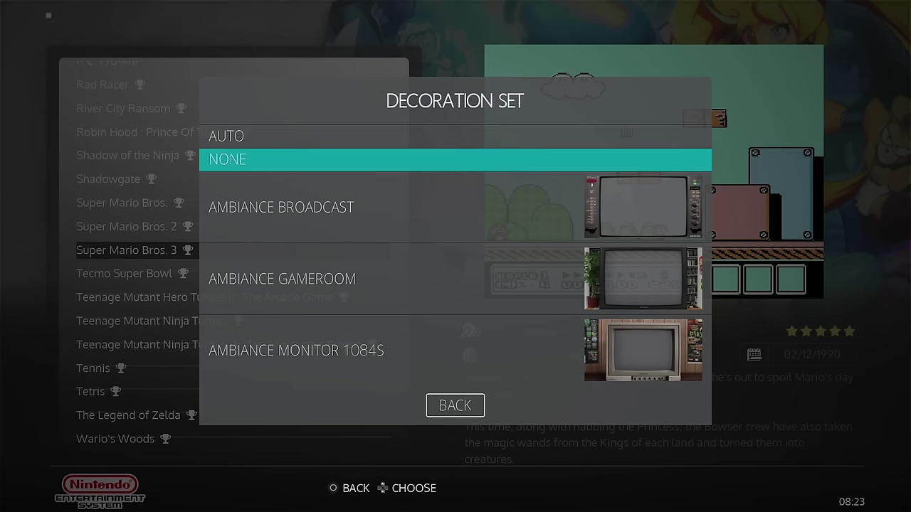
key("Return")
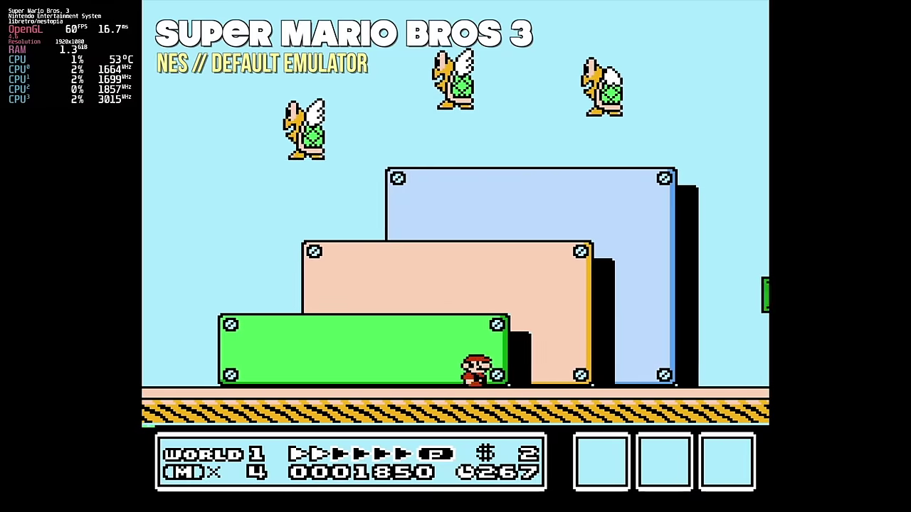
key("Right")
key("x")
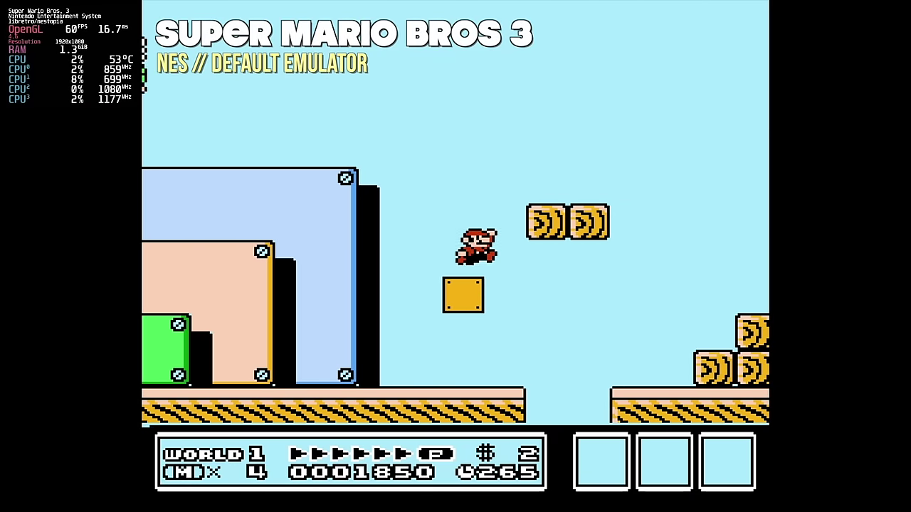
key("Right")
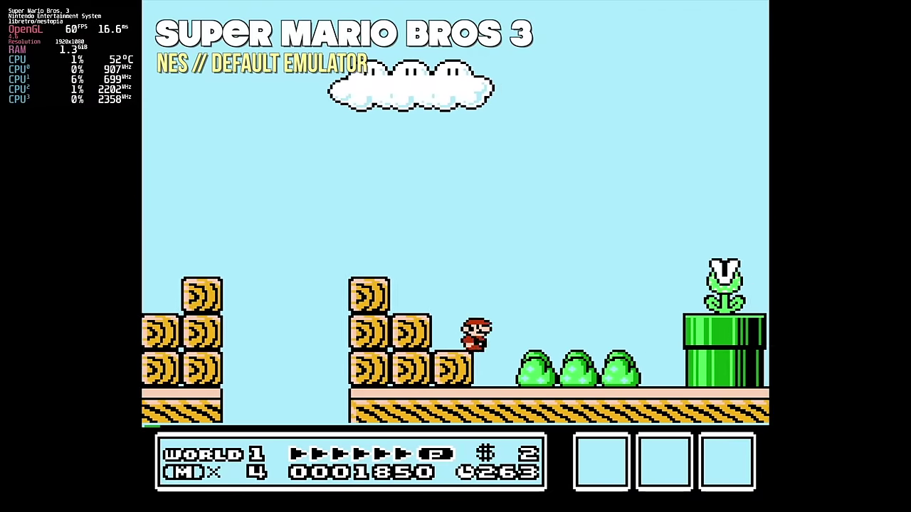
key("Right")
key("x")
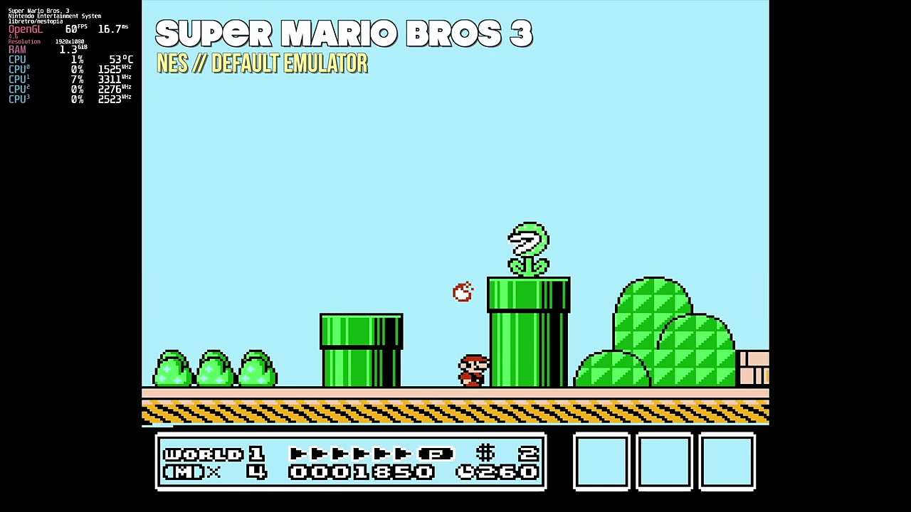
key("Right")
key("x")
key("x")
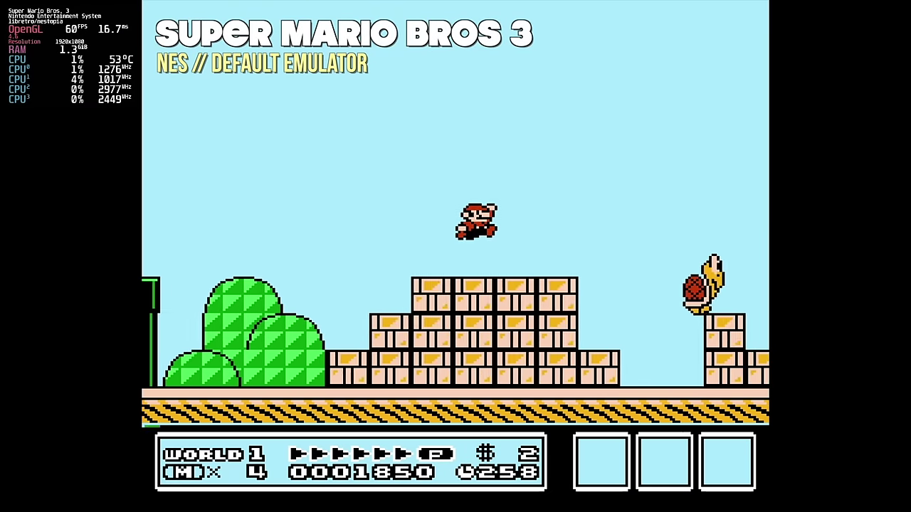
key("Right")
key("x")
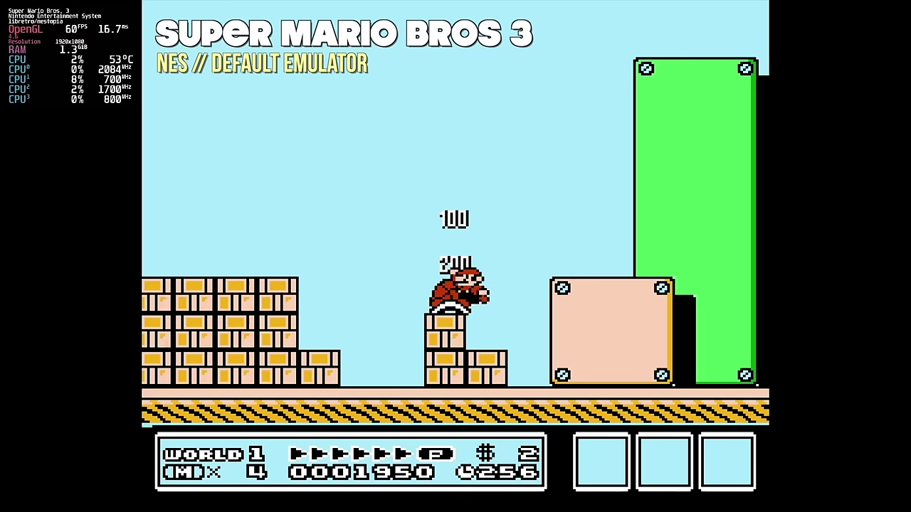
key("Left")
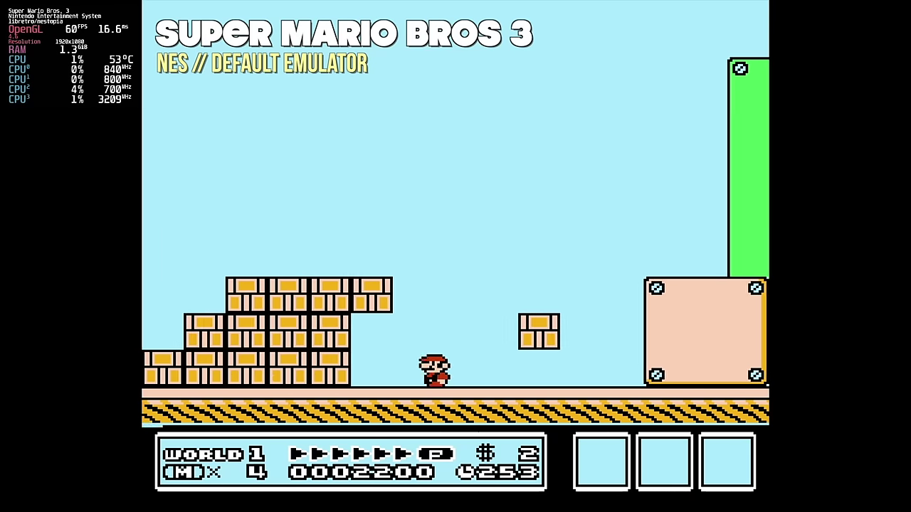
key("Left")
key("x")
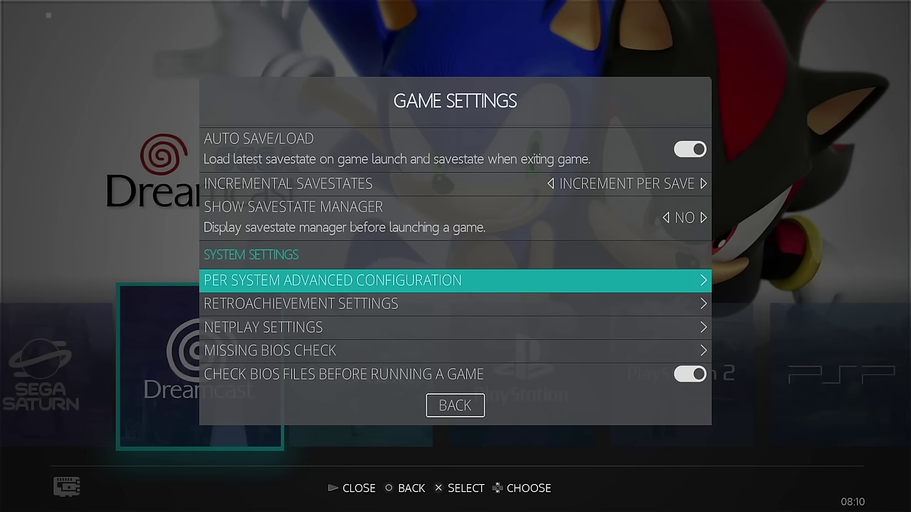
- Open the per system advanced configuration and look through the whole list of systems
key("Return")
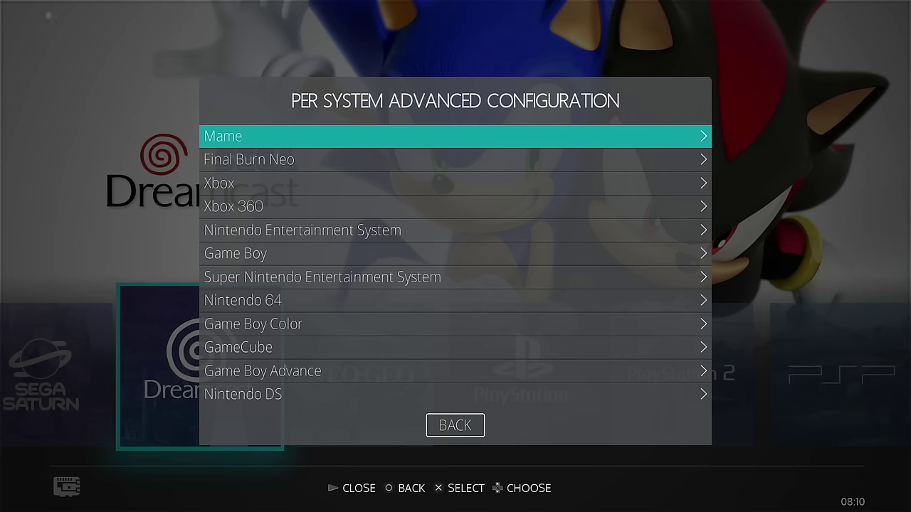
key("Down")
key("Down")
key("Down")
key("Down")
key("Down")
key("Down")
key("Down")
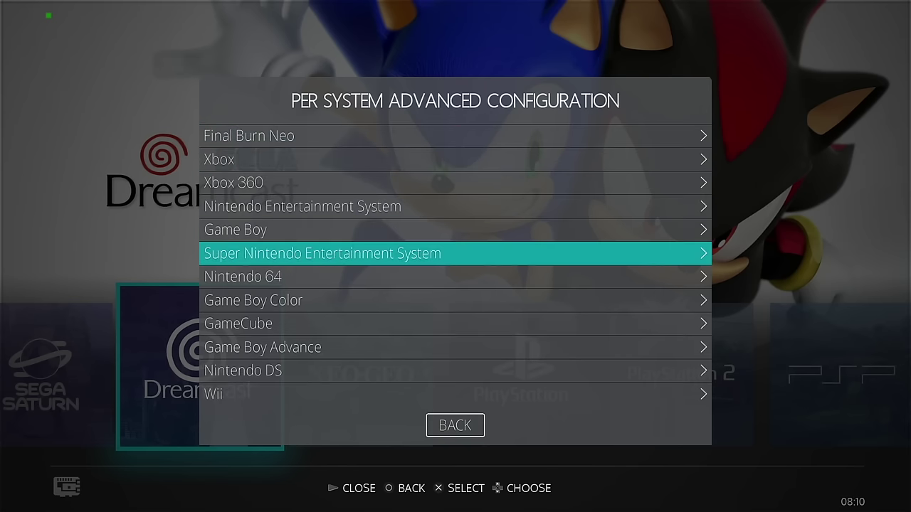
key("Down")
key("Down")
key("Down")
key("Down")
key("Down")
key("Down")
key("Down")
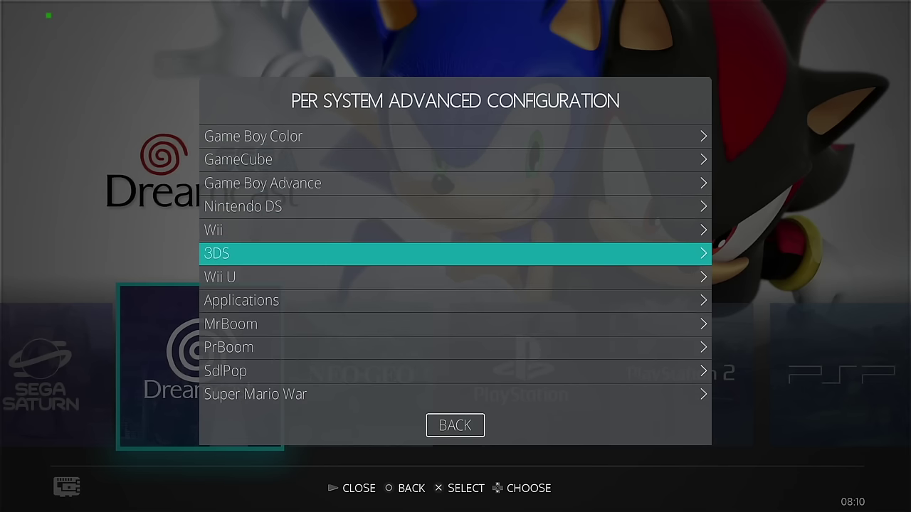
key("Down")
key("Down")
key("Down")
key("Down")
key("Down")
key("Down")
key("Down")
key("Down")
key("Down")
key("Down")
key("Down")
key("Down")
key("Down")
key("Down")
key("Down")
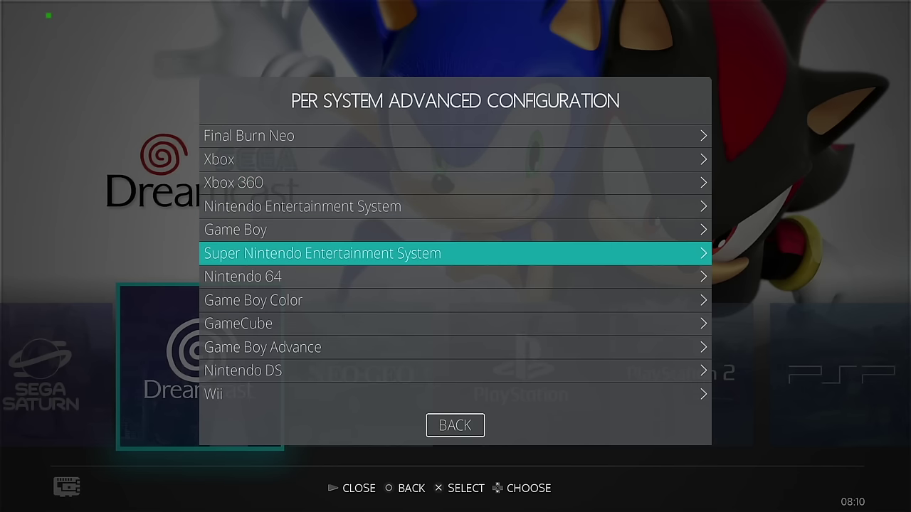
key("Down")
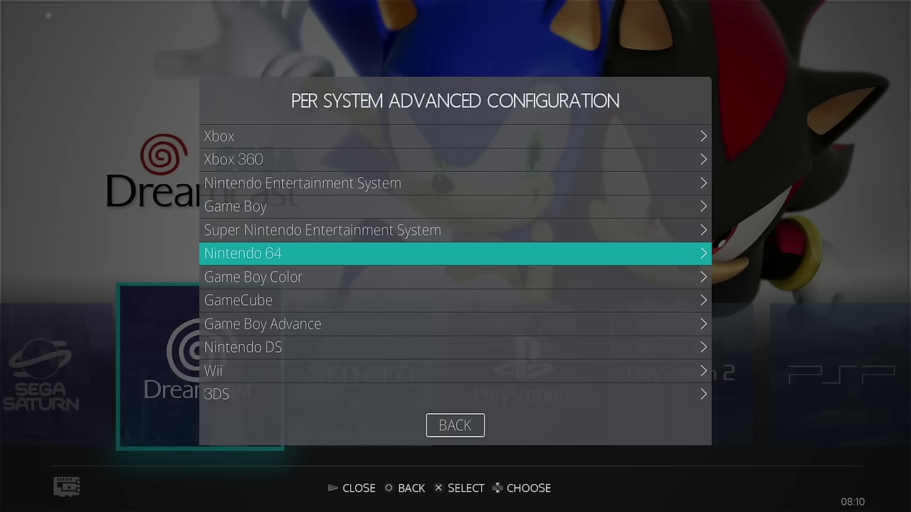
- Open the GameCube entry of the per system advanced configuration and examine its graphics API and rendering resolution settings
key("Down")
key("Down")
key("Return")
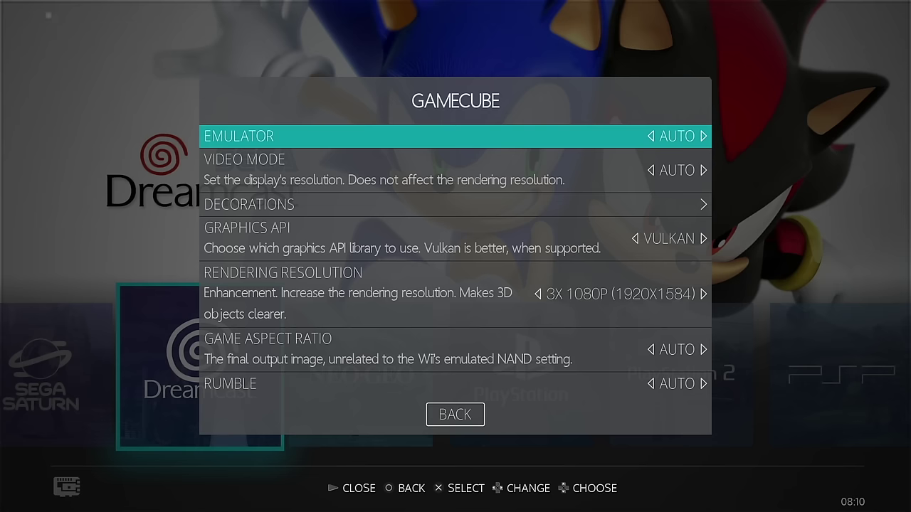
key("Down")
key("Down")
key("Down")
key("Down")
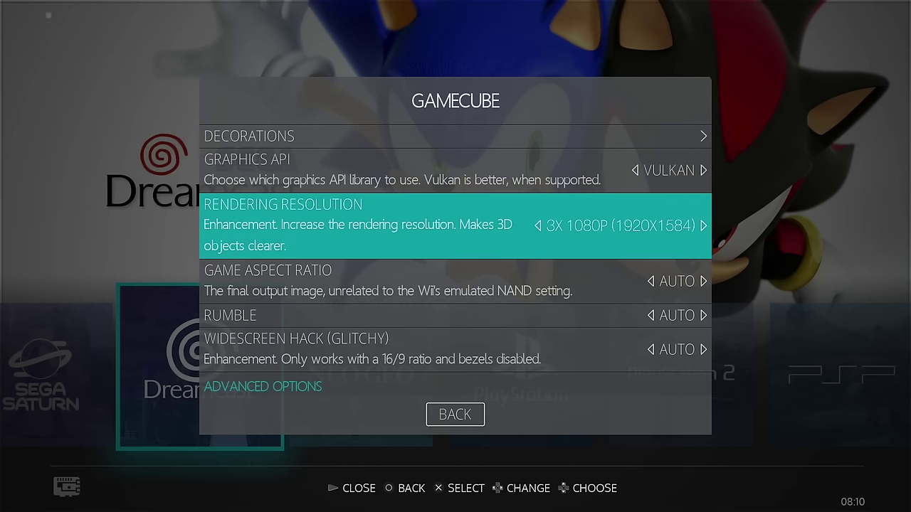
key("Up")
key("Down")
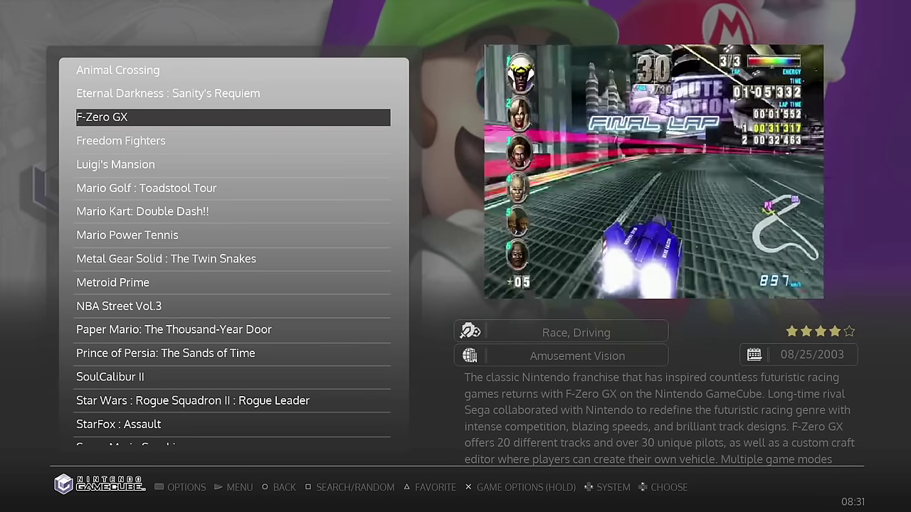
- Open the advanced game options for F-Zero GX in the GameCube game list
key("Return")
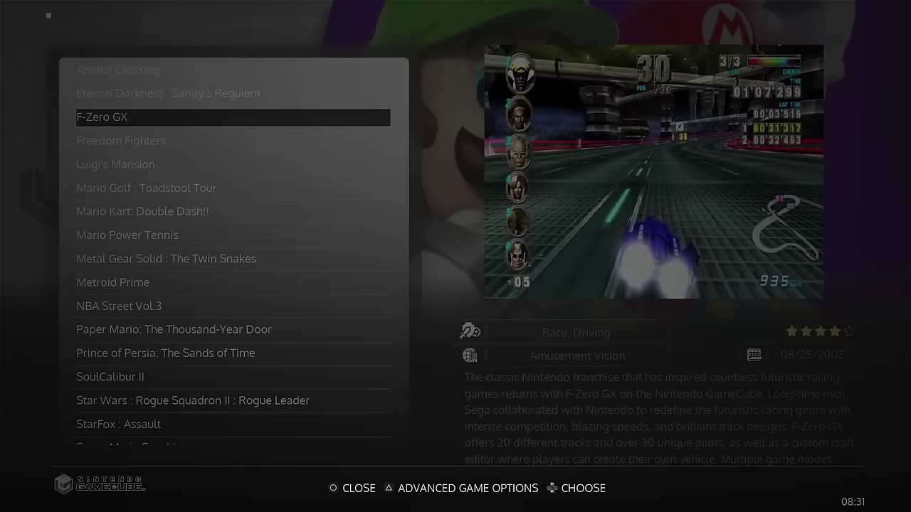
key("Down")
key("Down")
key("Down")
key("Down")
key("Down")
key("Down")
key("Down")
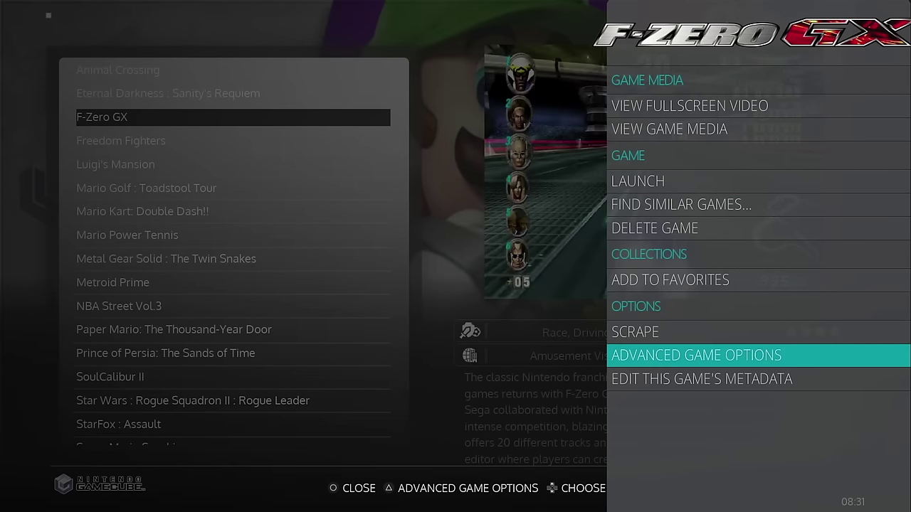
key("Return")
- Set the rendering resolution of F-Zero GX to 1X NATIVE (640X528) and launch the game
key("Down")
key("Down")
key("Down")
key("Down")
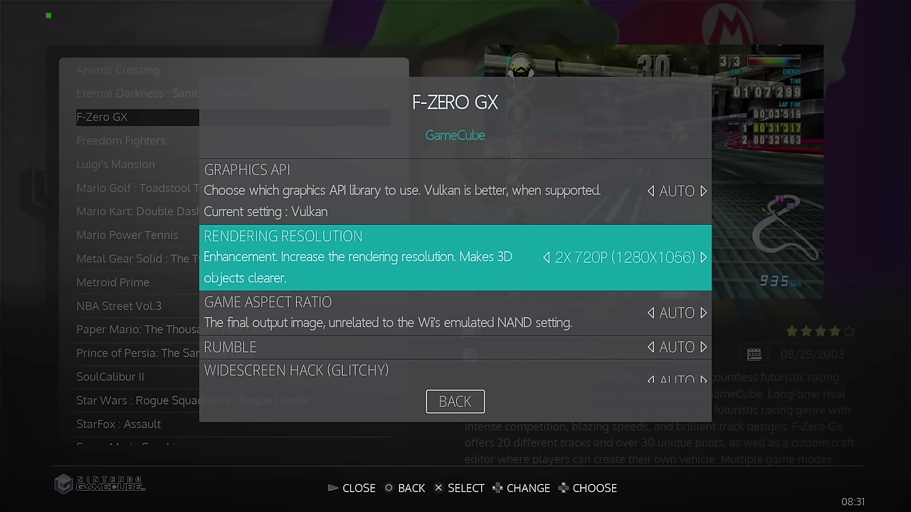
key("Left")
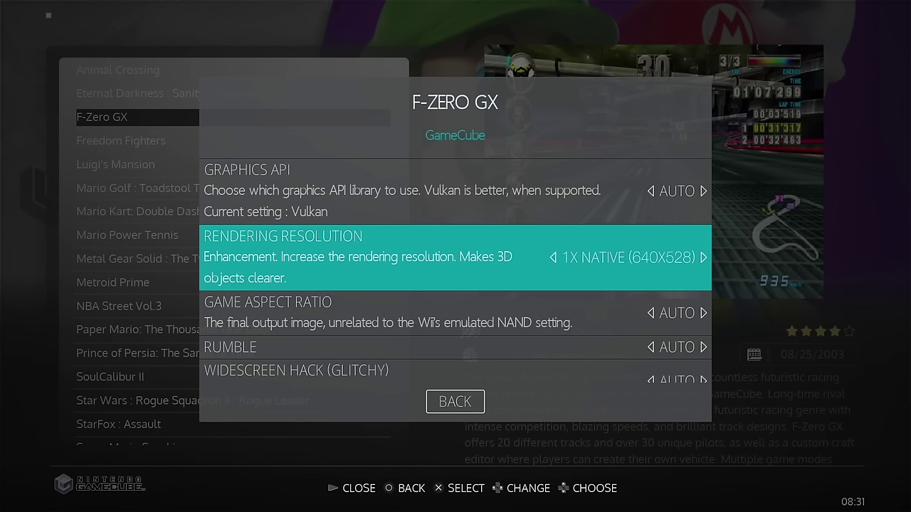
key("Escape")
key("Return")
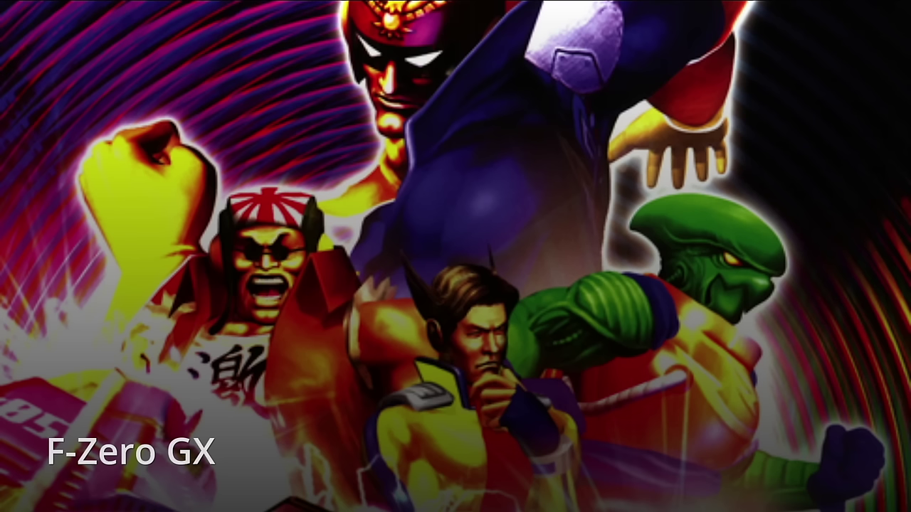